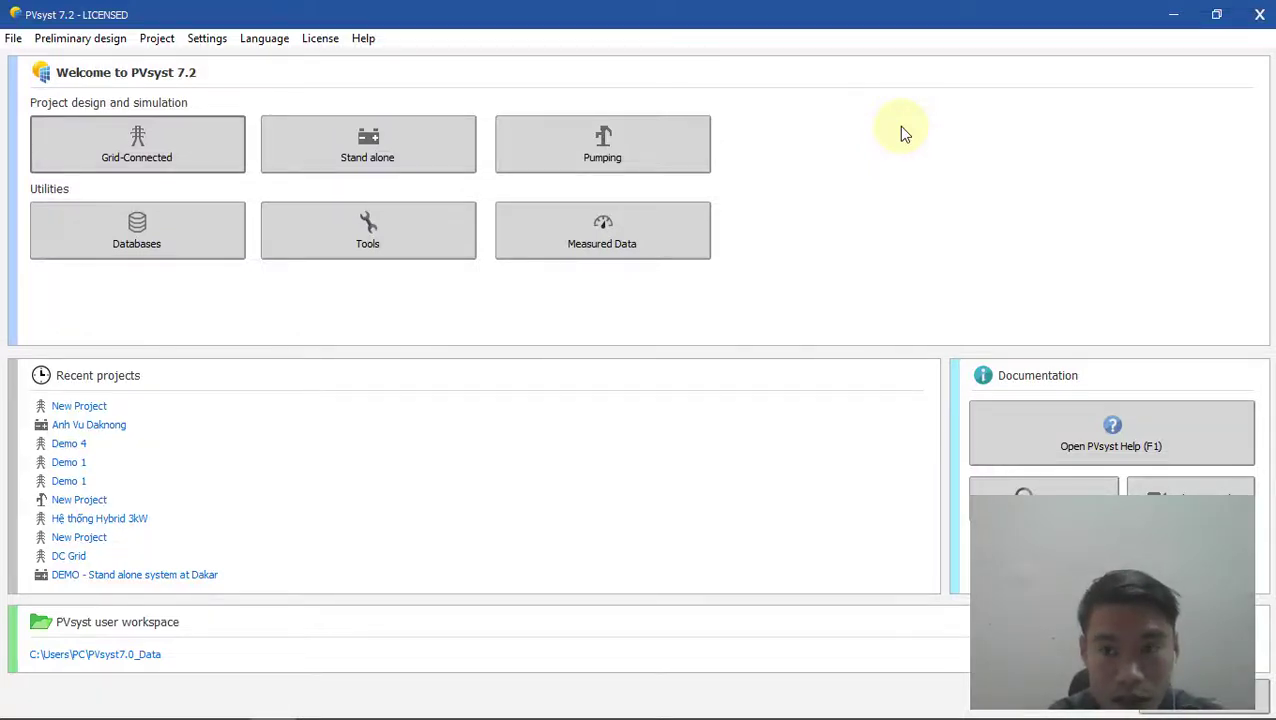
# - Switch to the Document2 Word notes with the 600kW plant's module and inverter specs
pyautogui.hotkey('alt', 'Tab')
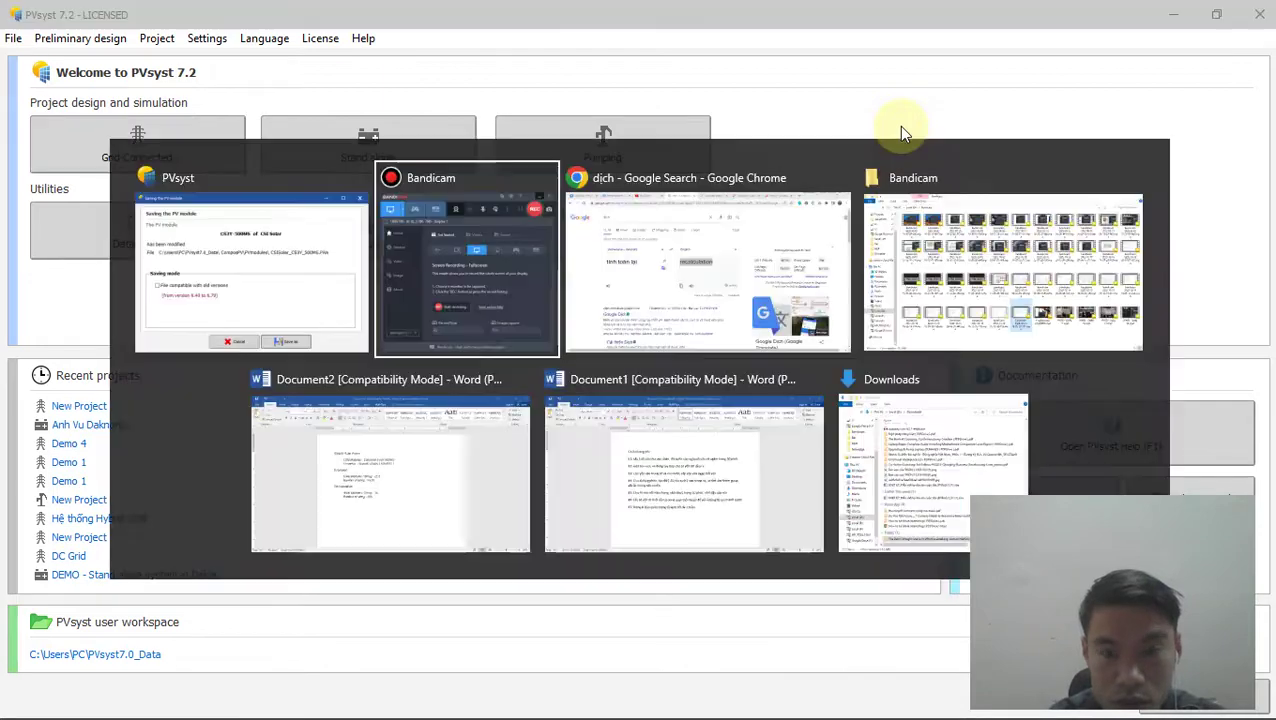
pyautogui.hotkey('alt', 'Tab')
pyautogui.hotkey('alt', 'Tab')
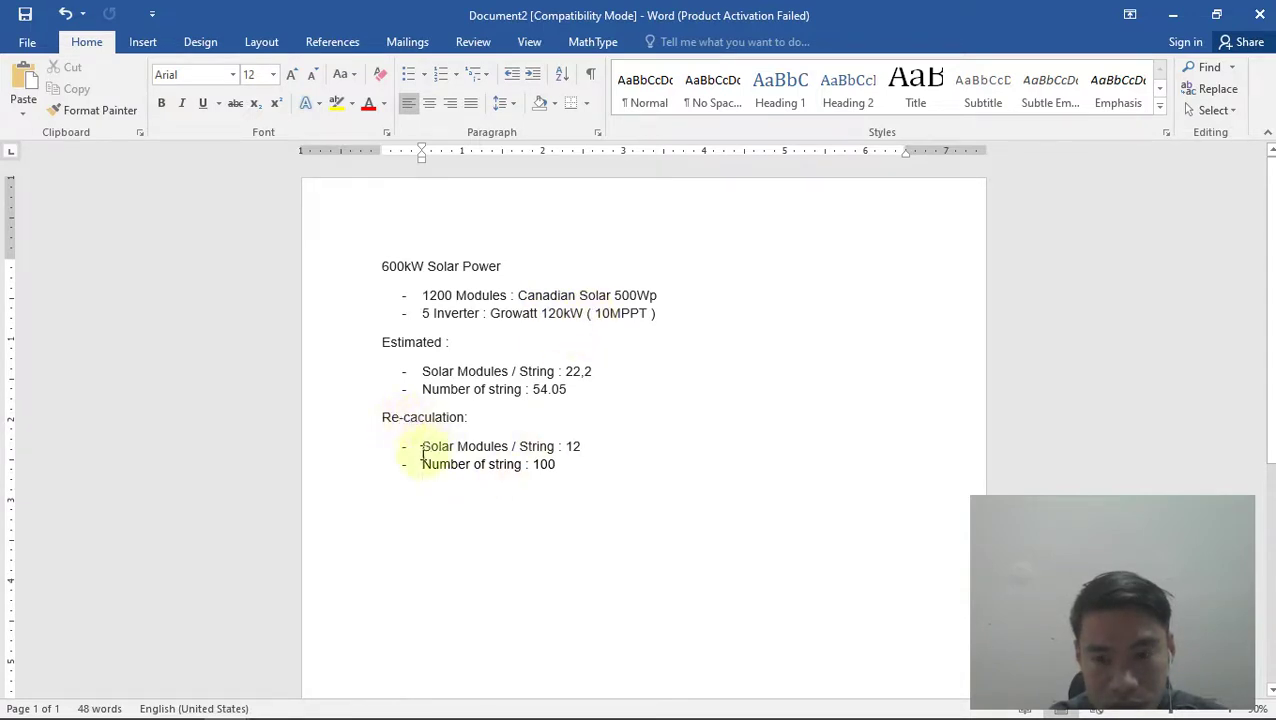
pyautogui.moveTo(578, 464); pyautogui.dragTo(425, 447)
pyautogui.click(471, 464)
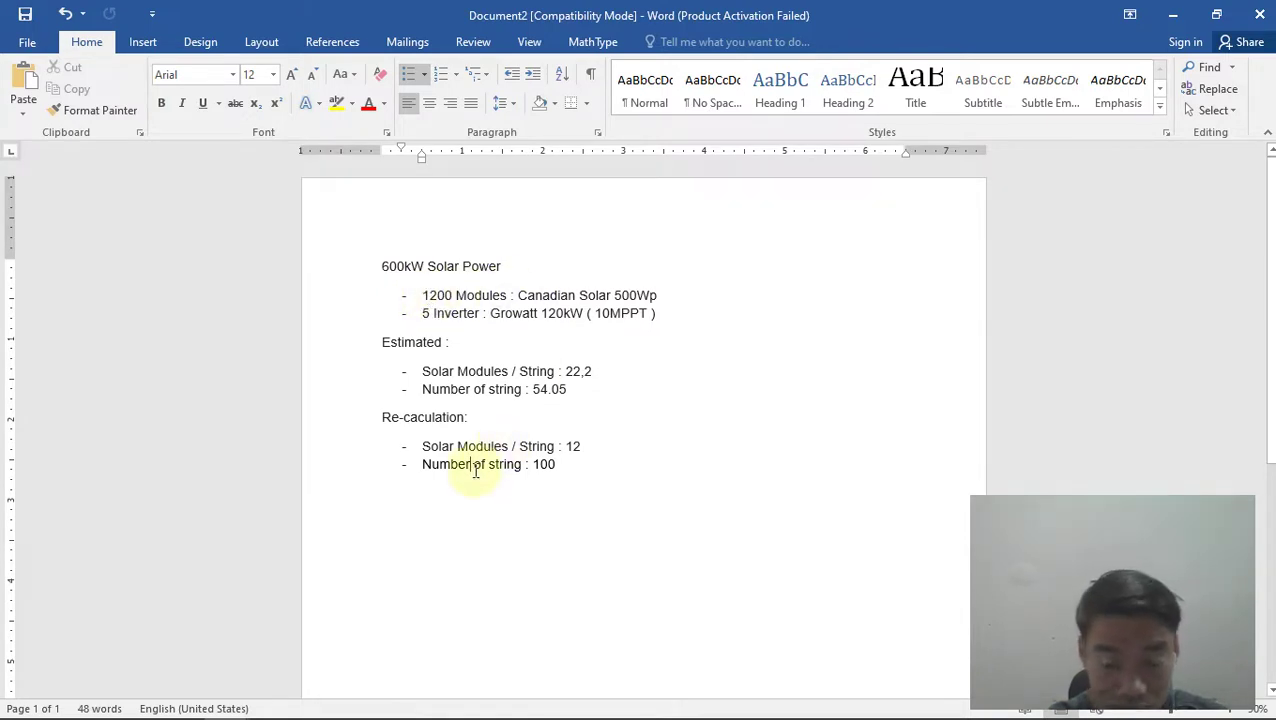
pyautogui.moveTo(421, 464); pyautogui.dragTo(558, 476)
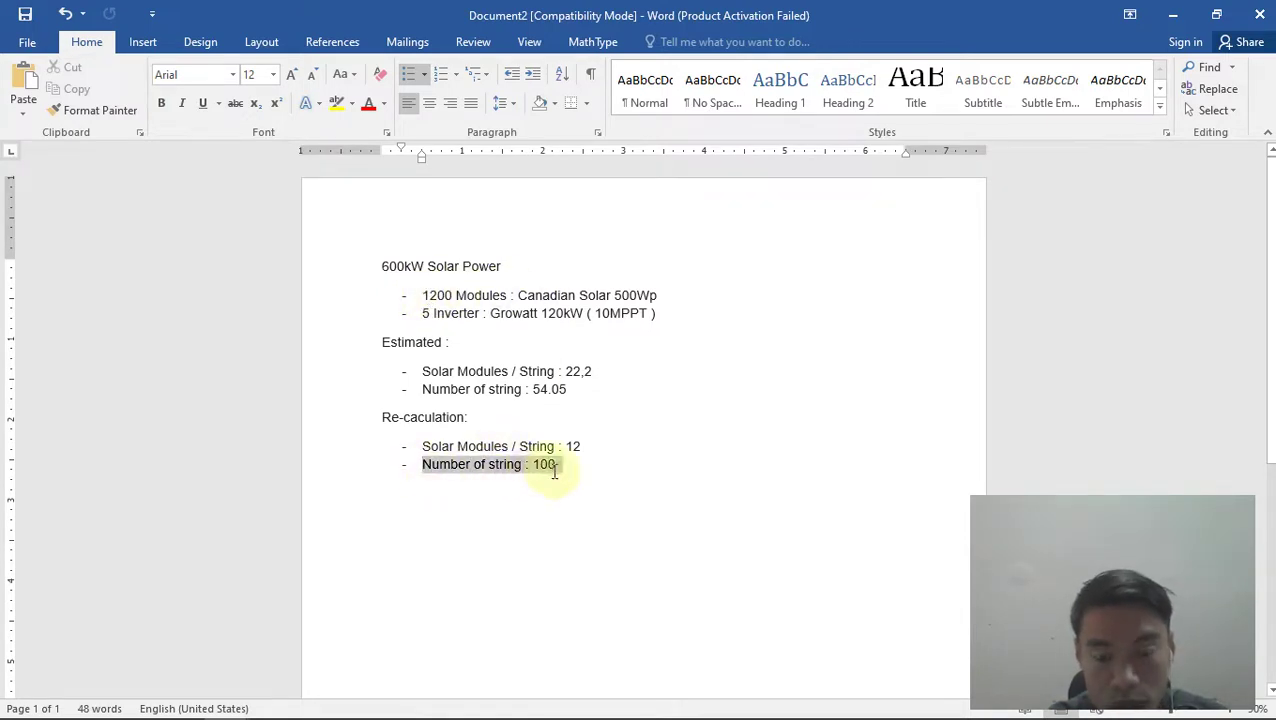
pyautogui.click(561, 473)
pyautogui.keyDown('shift'); pyautogui.click(424, 447); pyautogui.keyUp('shift')
pyautogui.keyDown('shift'); pyautogui.click(560, 466); pyautogui.keyUp('shift')
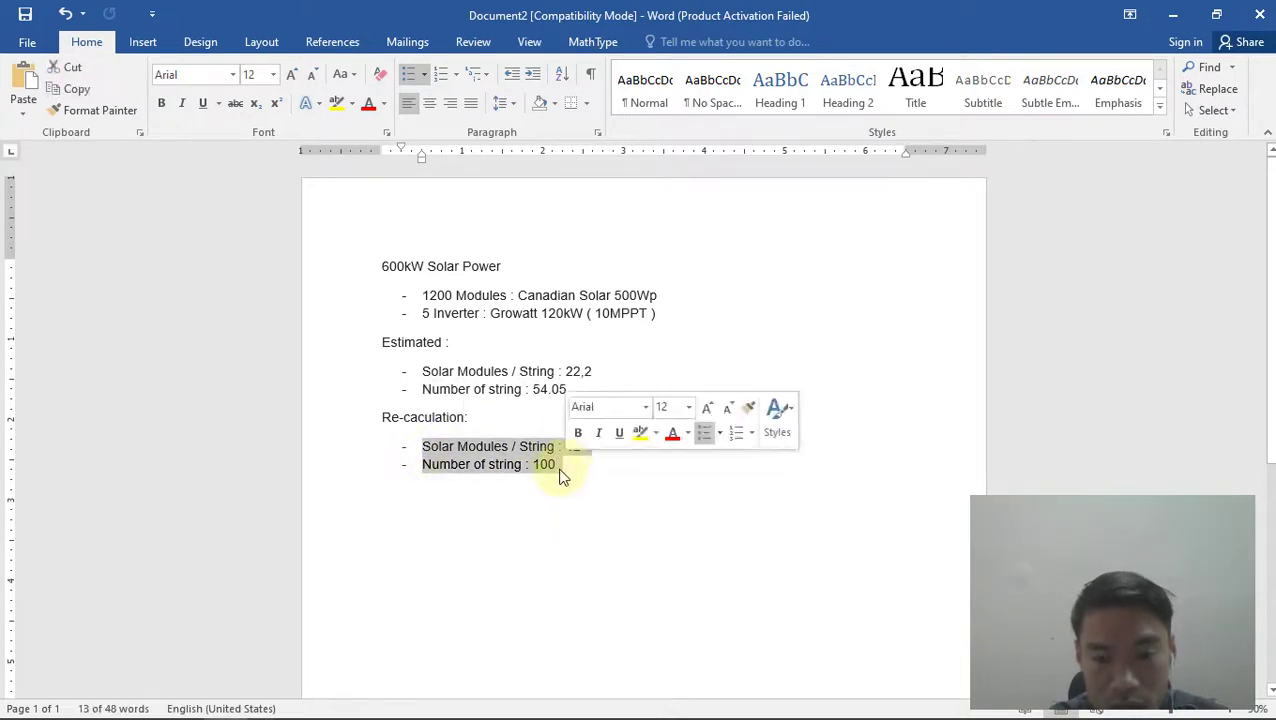
pyautogui.click(541, 470)
pyautogui.keyDown('shift'); pyautogui.click(405, 455); pyautogui.keyUp('shift')
pyautogui.moveTo(422, 447); pyautogui.dragTo(563, 466)
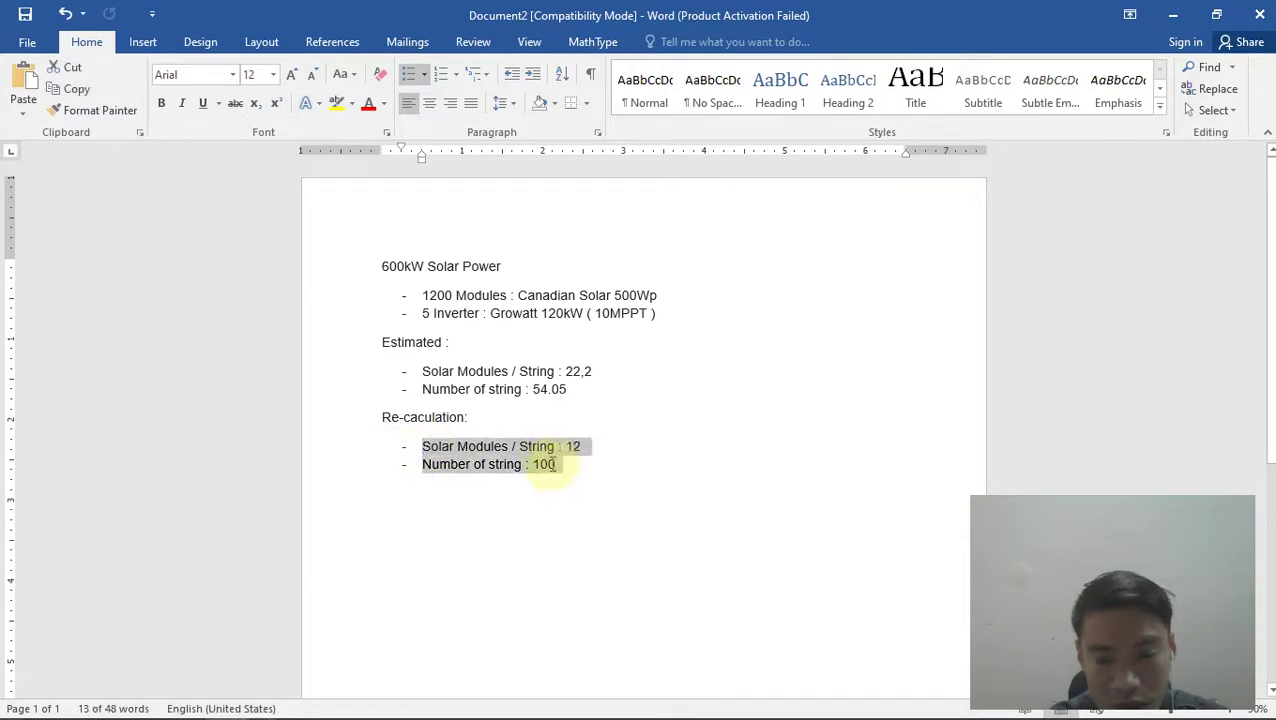
pyautogui.click(399, 447)
pyautogui.keyDown('shift'); pyautogui.click(427, 477); pyautogui.keyUp('shift')
pyautogui.click(424, 447)
pyautogui.keyDown('shift'); pyautogui.click(577, 466); pyautogui.keyUp('shift')
pyautogui.moveTo(552, 464); pyautogui.dragTo(421, 447)
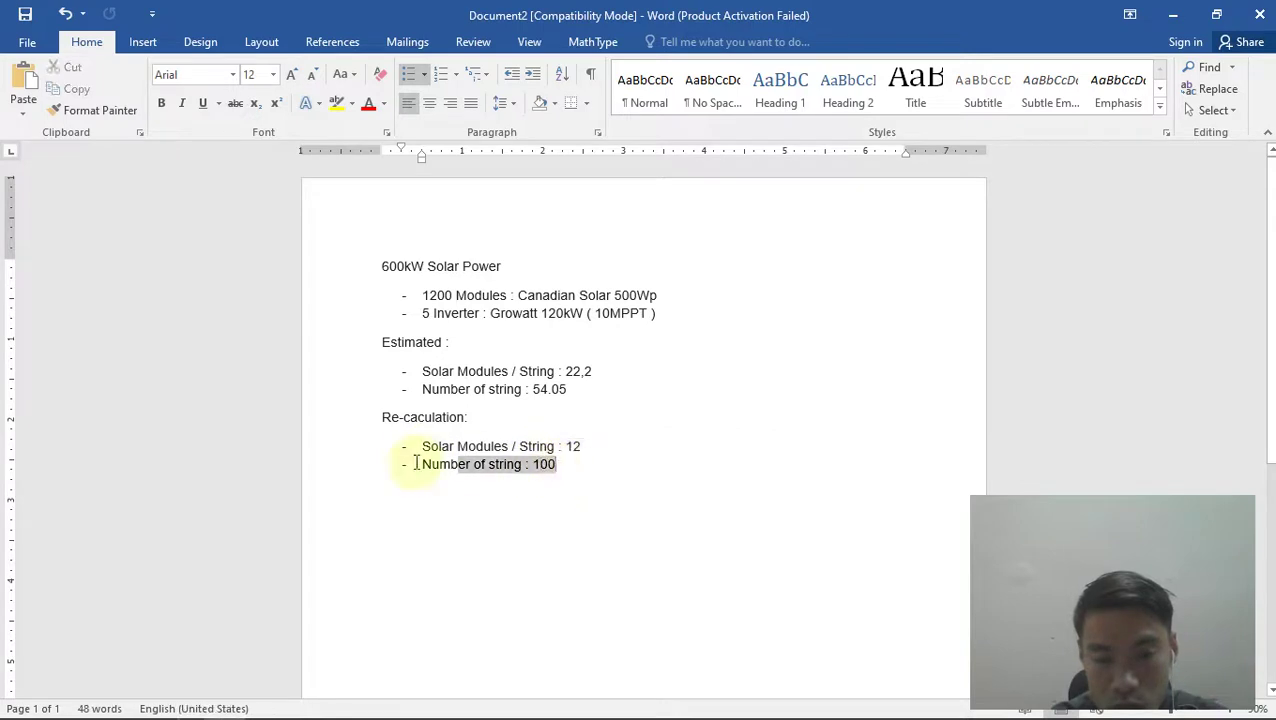
pyautogui.click(450, 472)
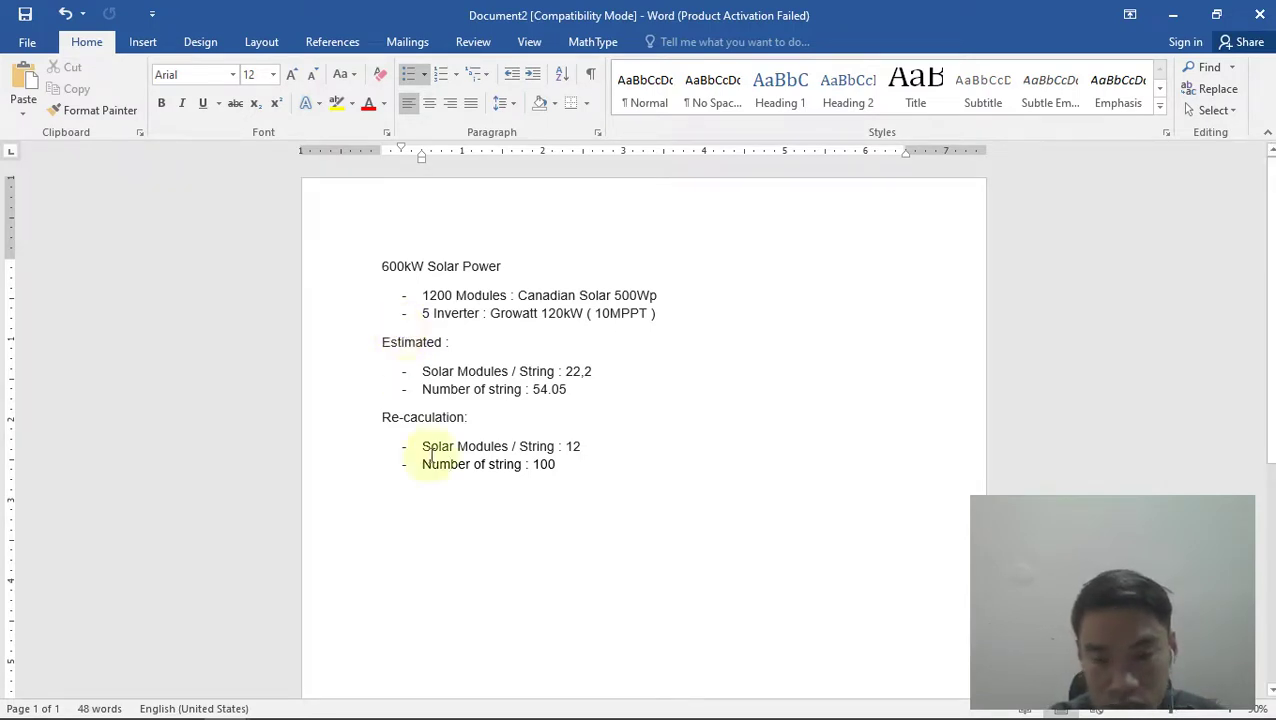
pyautogui.moveTo(558, 464); pyautogui.dragTo(420, 446)
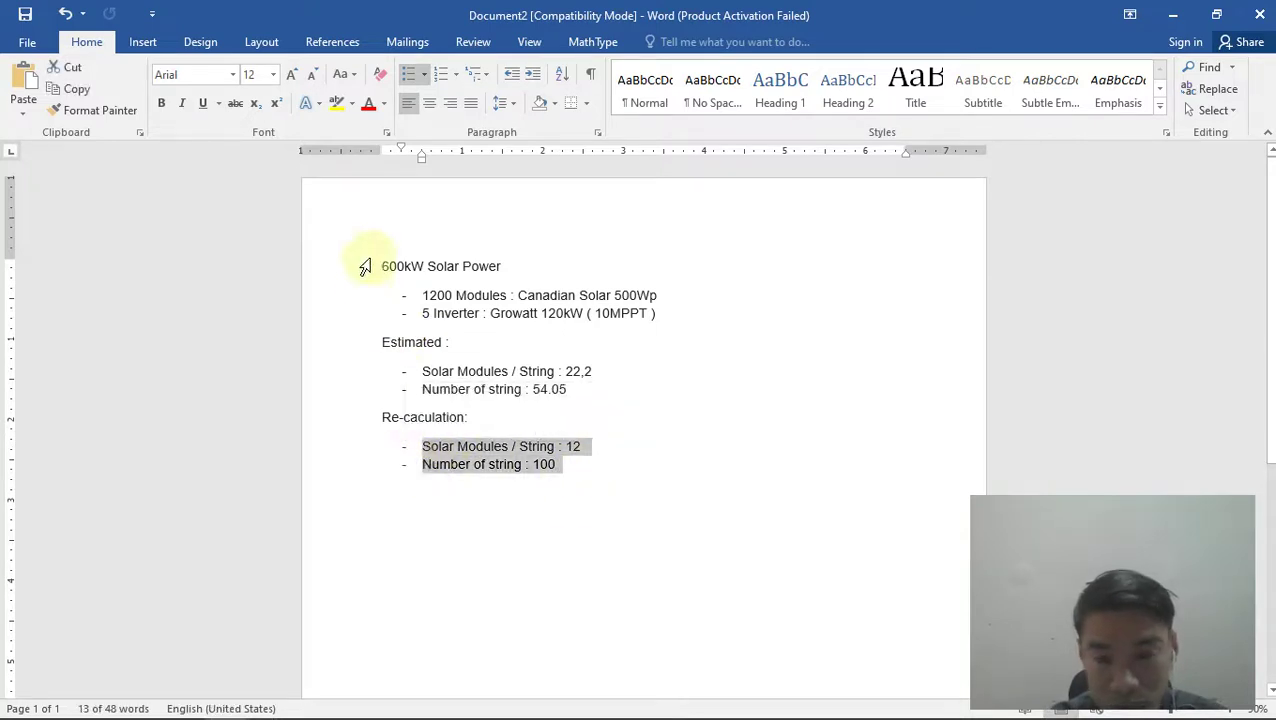
# - Back in PVsyst, start a grid-connected project on the Dak Nong_MN80 site and meteo file
pyautogui.hotkey('alt', 'Tab')
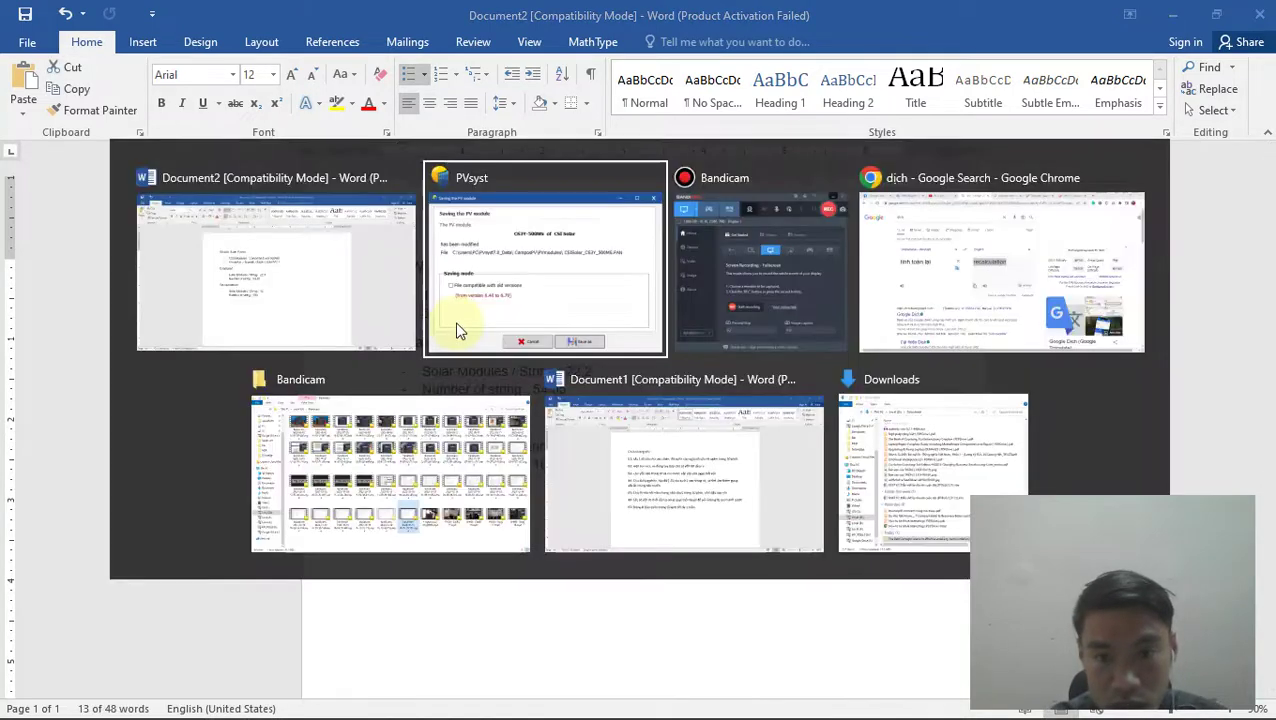
pyautogui.click(458, 330)
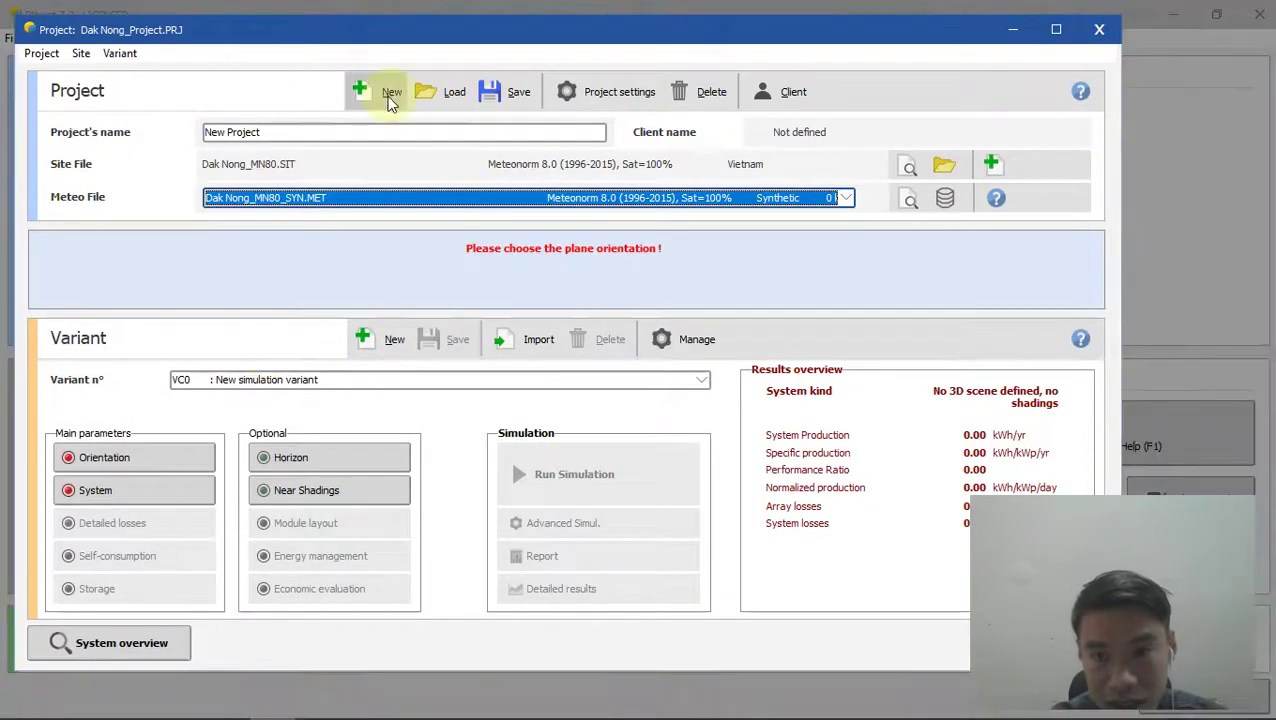
pyautogui.click(388, 92)
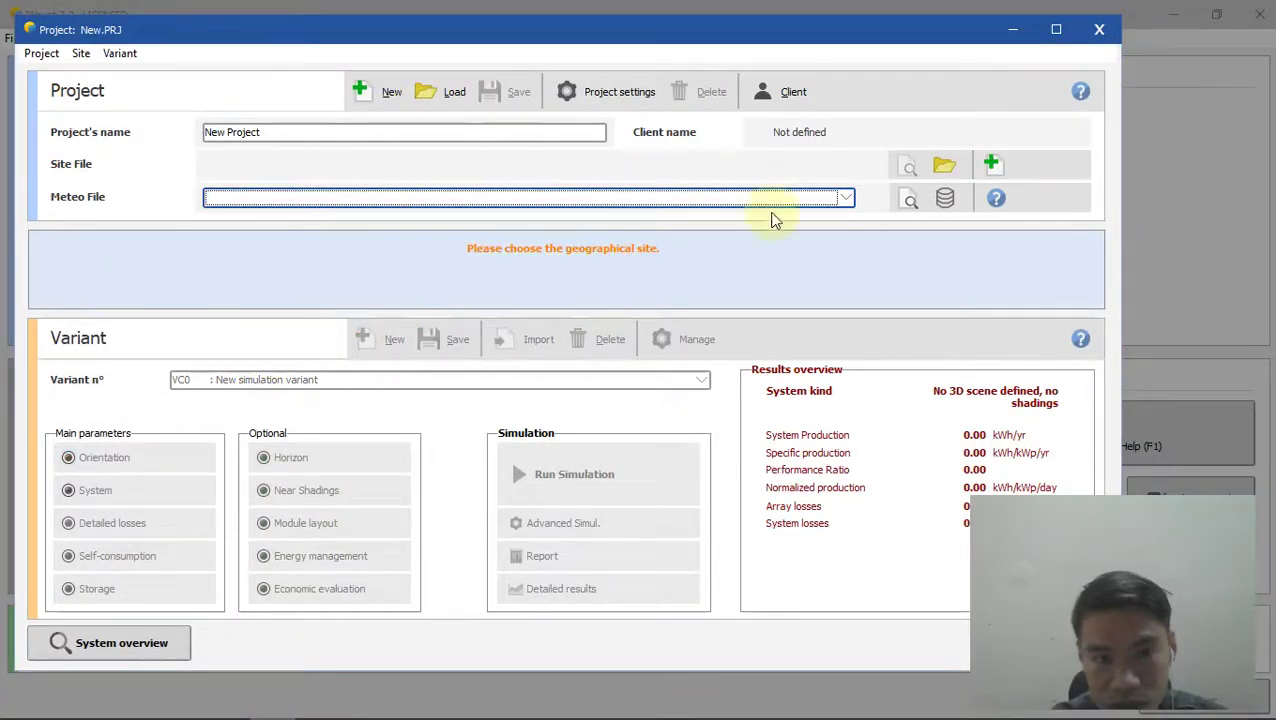
pyautogui.click(905, 198)
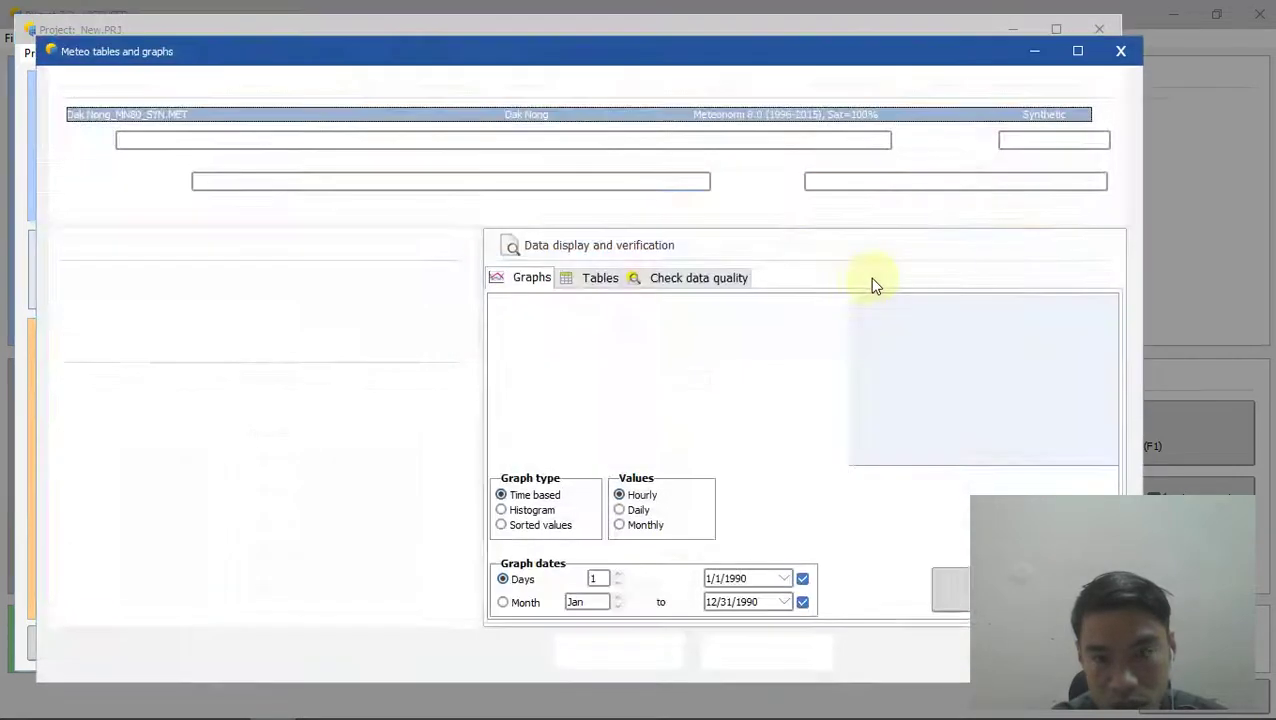
pyautogui.click(1120, 51)
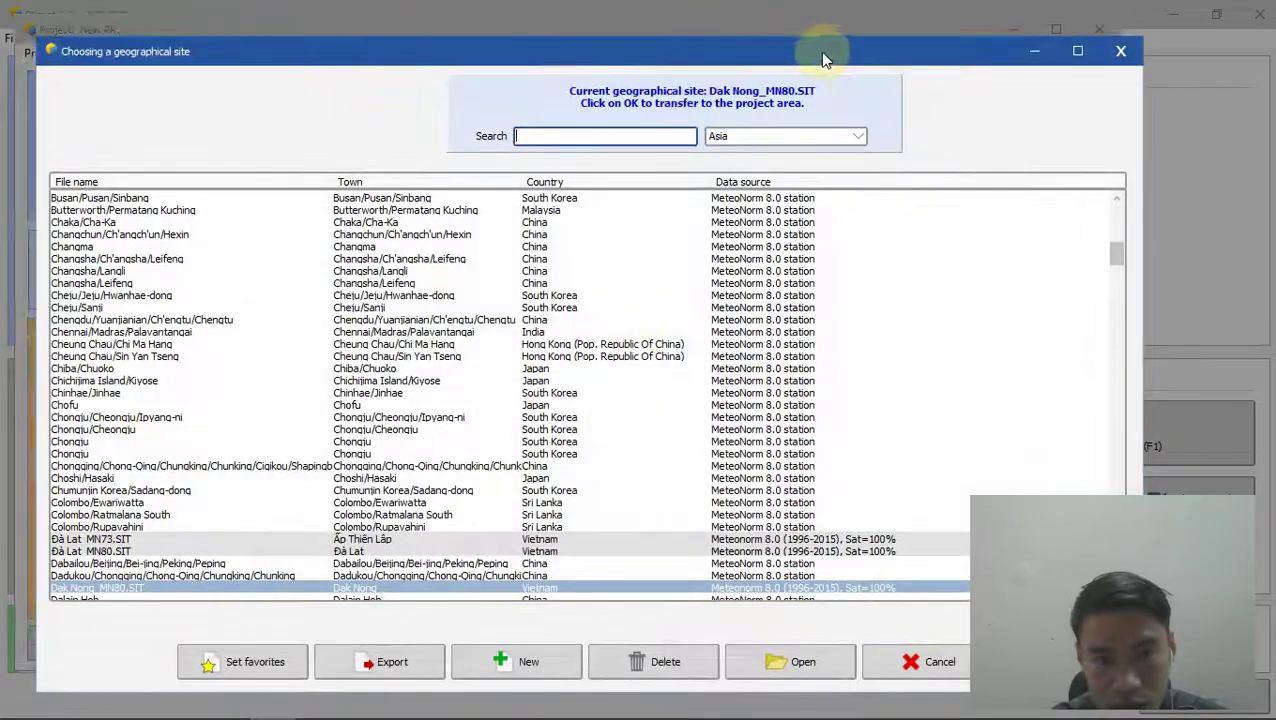
pyautogui.moveTo(822, 60); pyautogui.dragTo(407, 60)
pyautogui.click(655, 664)
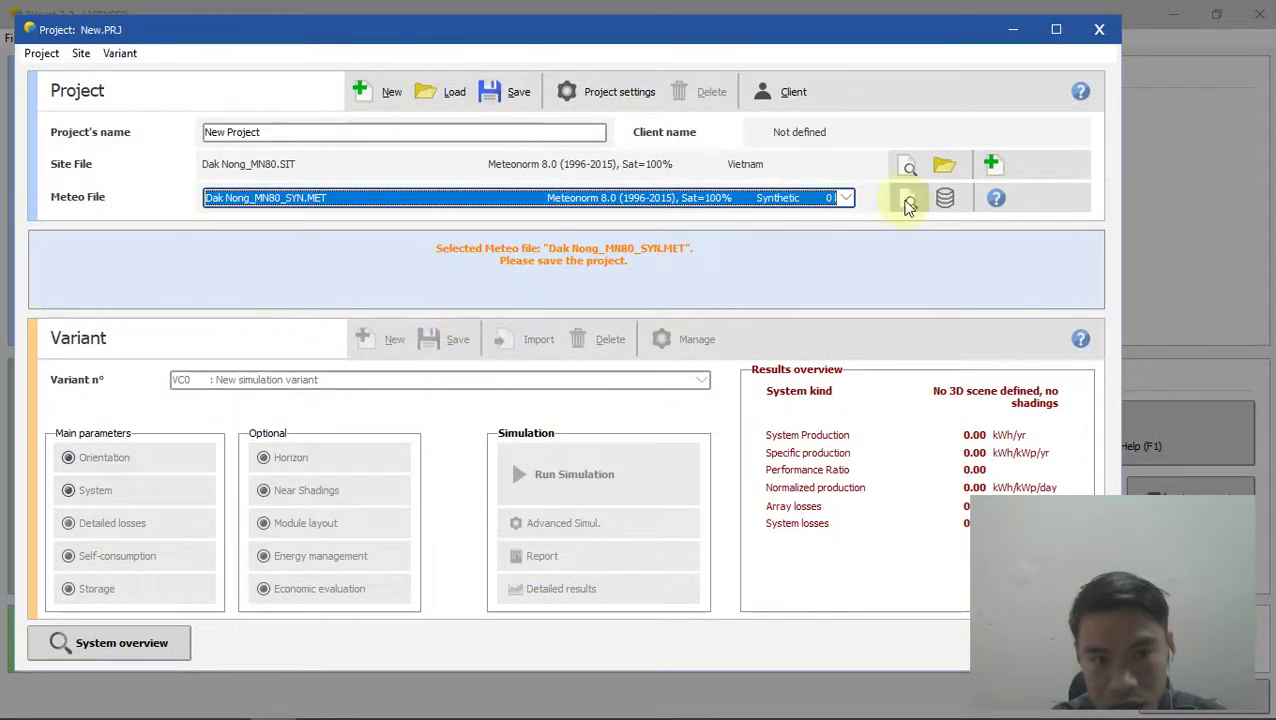
# - Save the project as Dak Nong_Project, overwriting the existing file
pyautogui.click(505, 92)
pyautogui.click(580, 476)
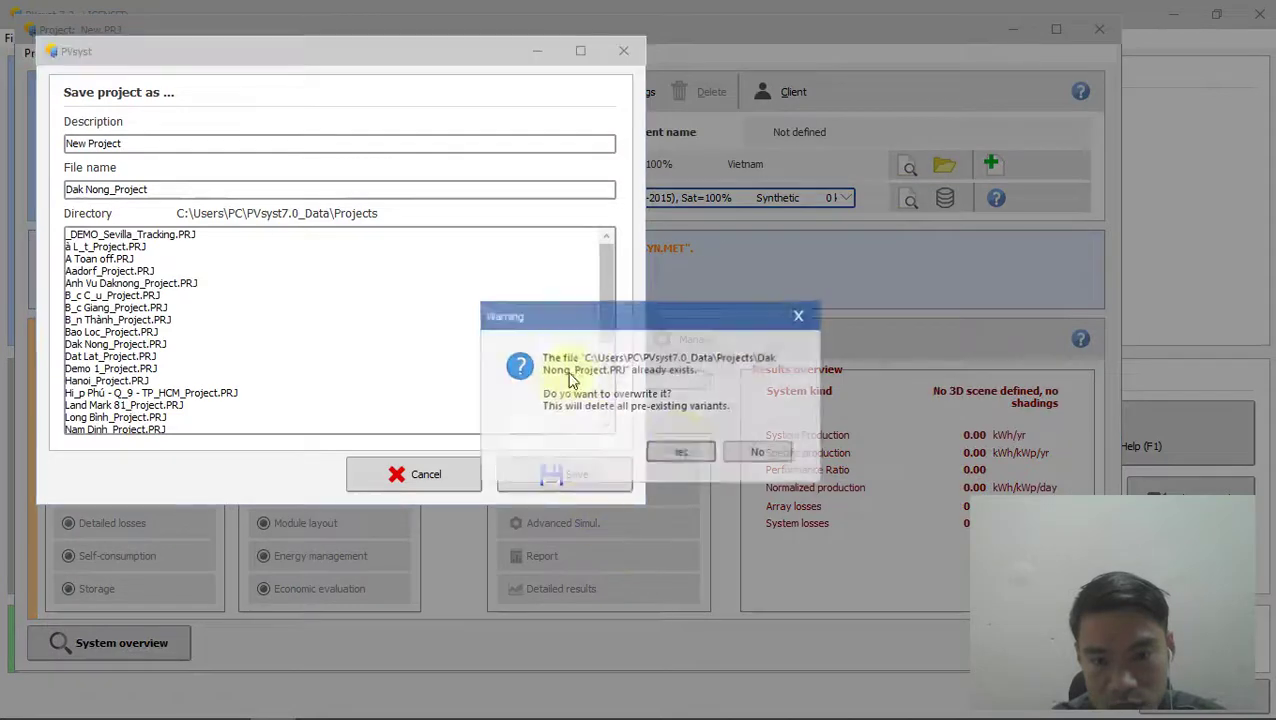
pyautogui.click(672, 448)
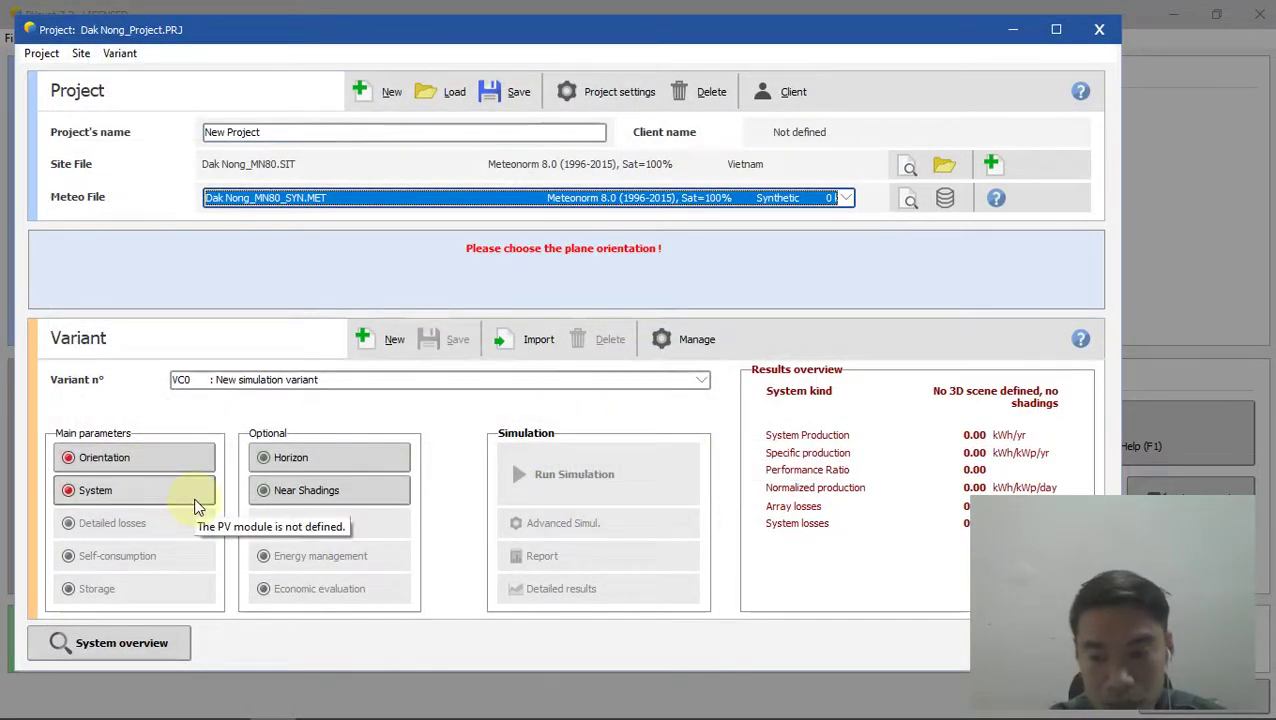
# - In the system definition, select the 500 Wp CSI Solar CS3Y-500MS PV module
pyautogui.click(130, 491)
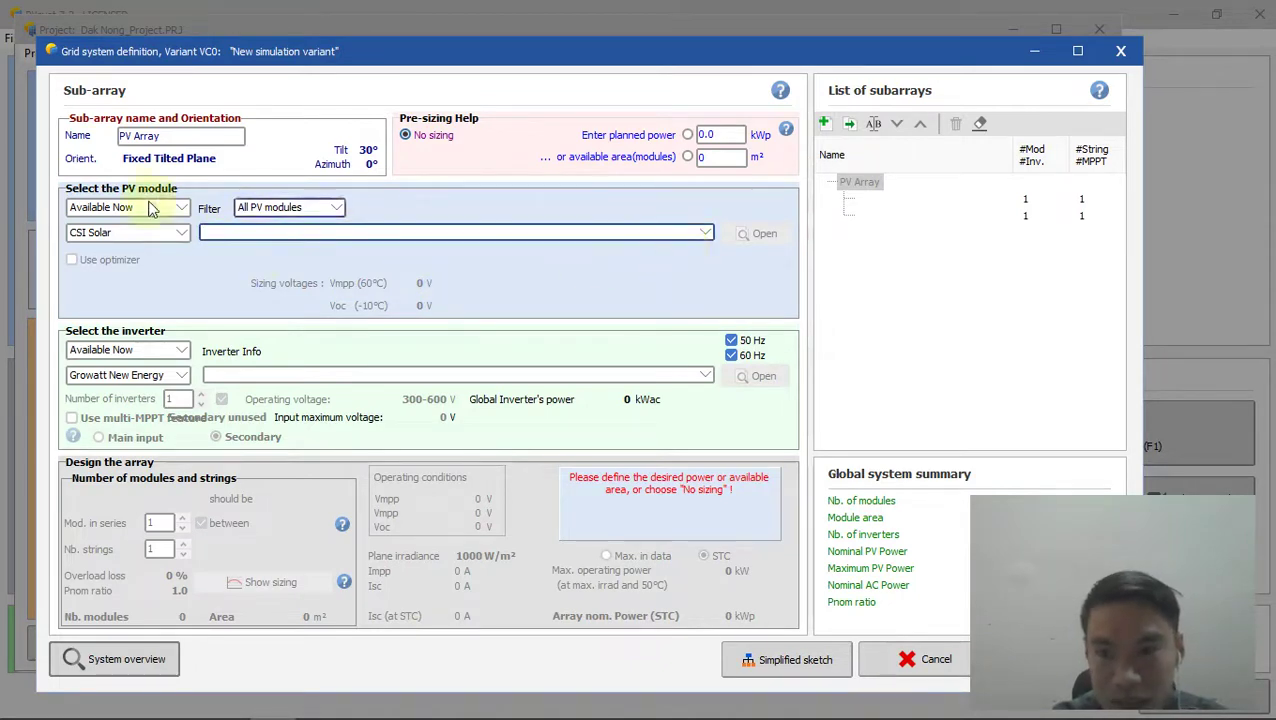
pyautogui.click(706, 233)
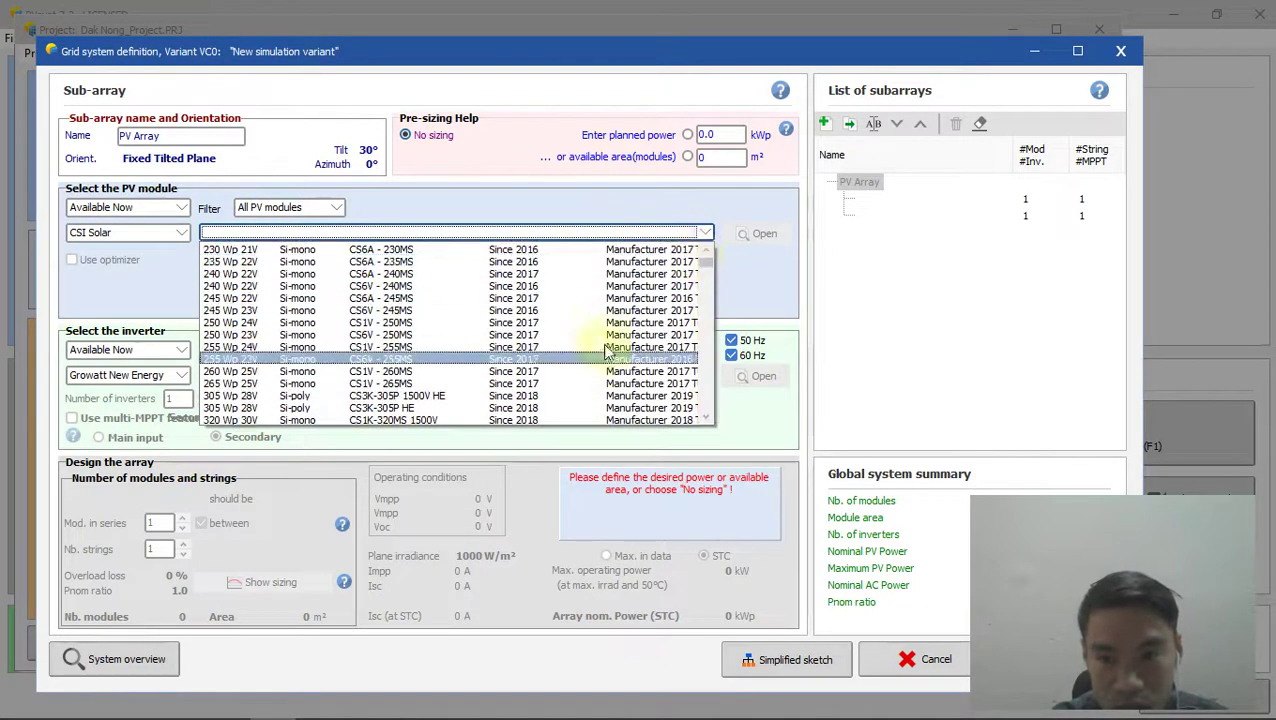
pyautogui.scroll(-3, 405, 320)
pyautogui.scroll(-2, 395, 340)
pyautogui.scroll(-2, 380, 360)
pyautogui.scroll(-3, 375, 372)
pyautogui.scroll(-5, 375, 378)
pyautogui.scroll(-3, 365, 378)
pyautogui.scroll(-4, 365, 378)
pyautogui.scroll(-4, 362, 378)
pyautogui.scroll(-4, 360, 378)
pyautogui.scroll(-3, 358, 378)
pyautogui.scroll(-2, 357, 378)
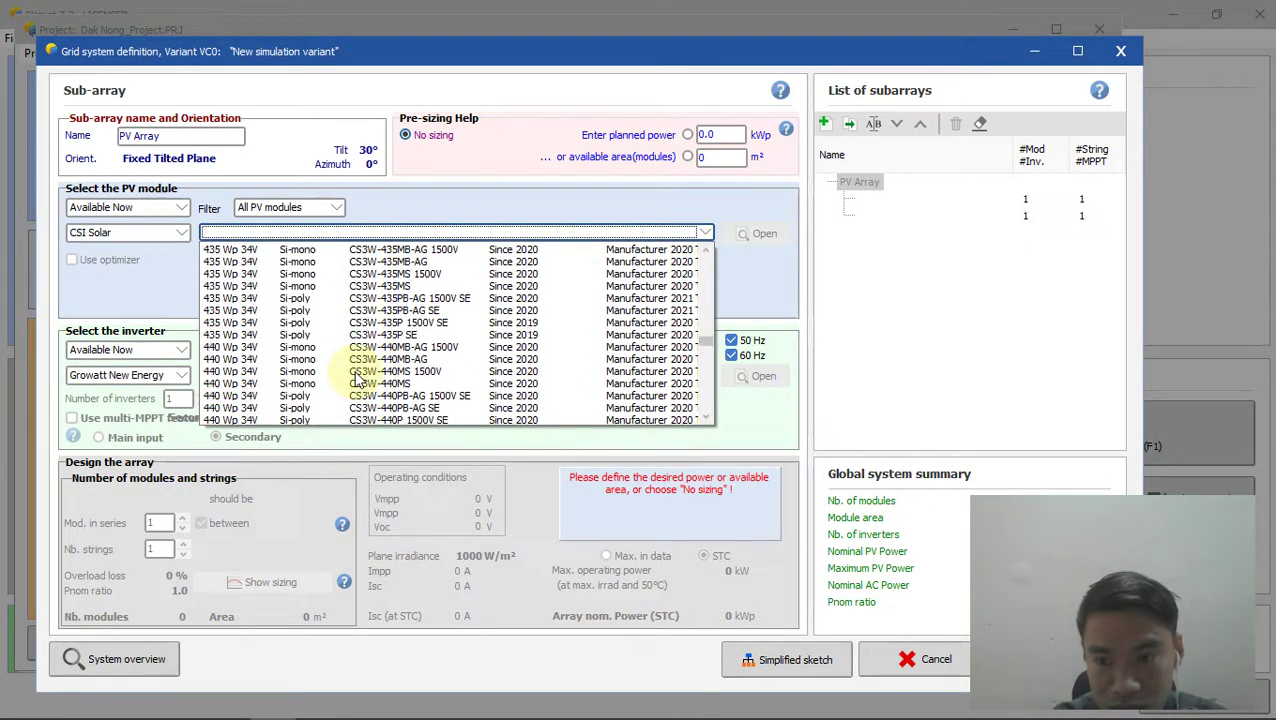
pyautogui.scroll(-2, 355, 380)
pyautogui.scroll(-3, 352, 382)
pyautogui.scroll(-6, 350, 390)
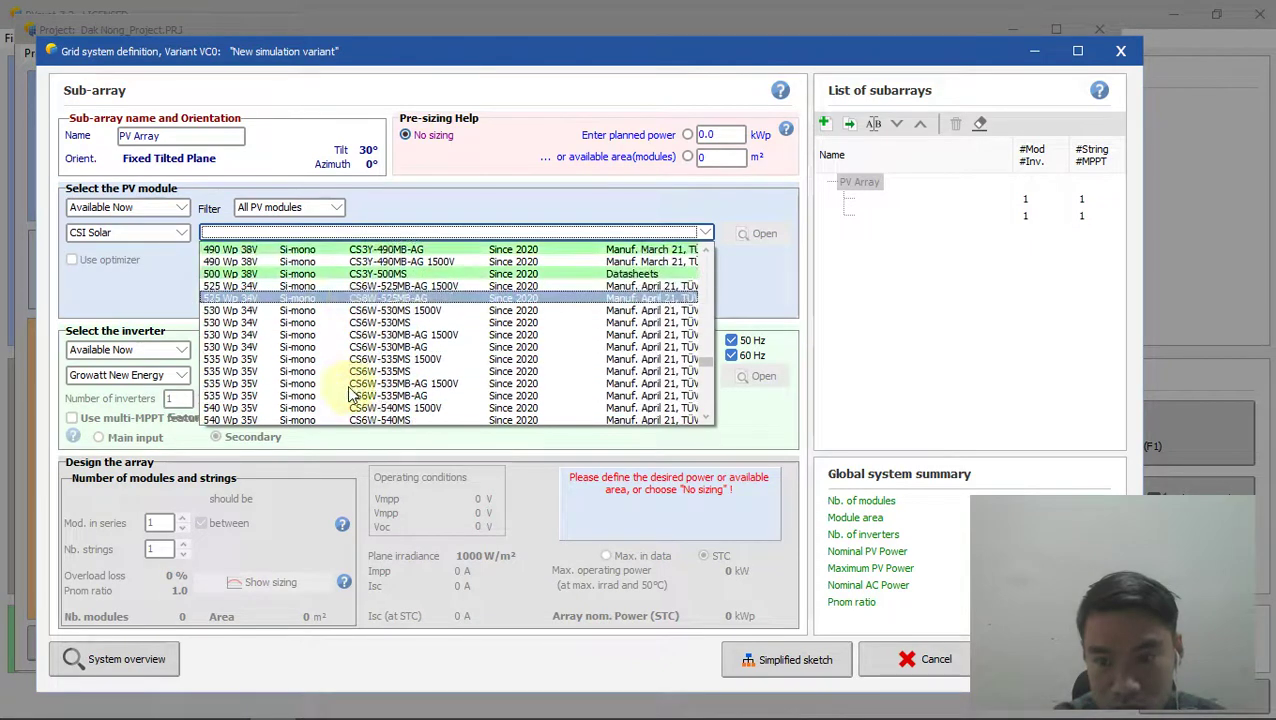
pyautogui.click(250, 273)
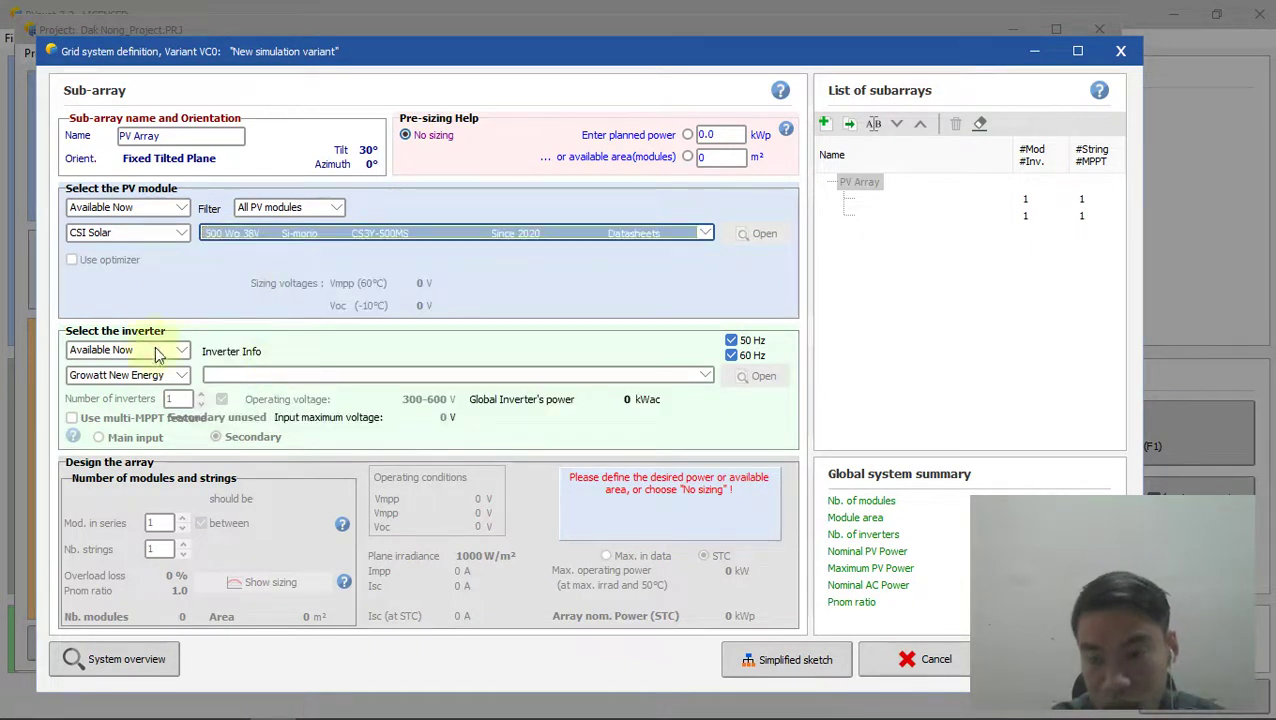
# - Select the Growatt 120 kW MAX 120KTL3-X LV inverter
pyautogui.click(705, 374)
pyautogui.moveTo(704, 405)
pyautogui.mouseDown()
pyautogui.moveTo(706, 543)
pyautogui.moveTo(713, 535)
pyautogui.mouseUp()
pyautogui.click(435, 501)
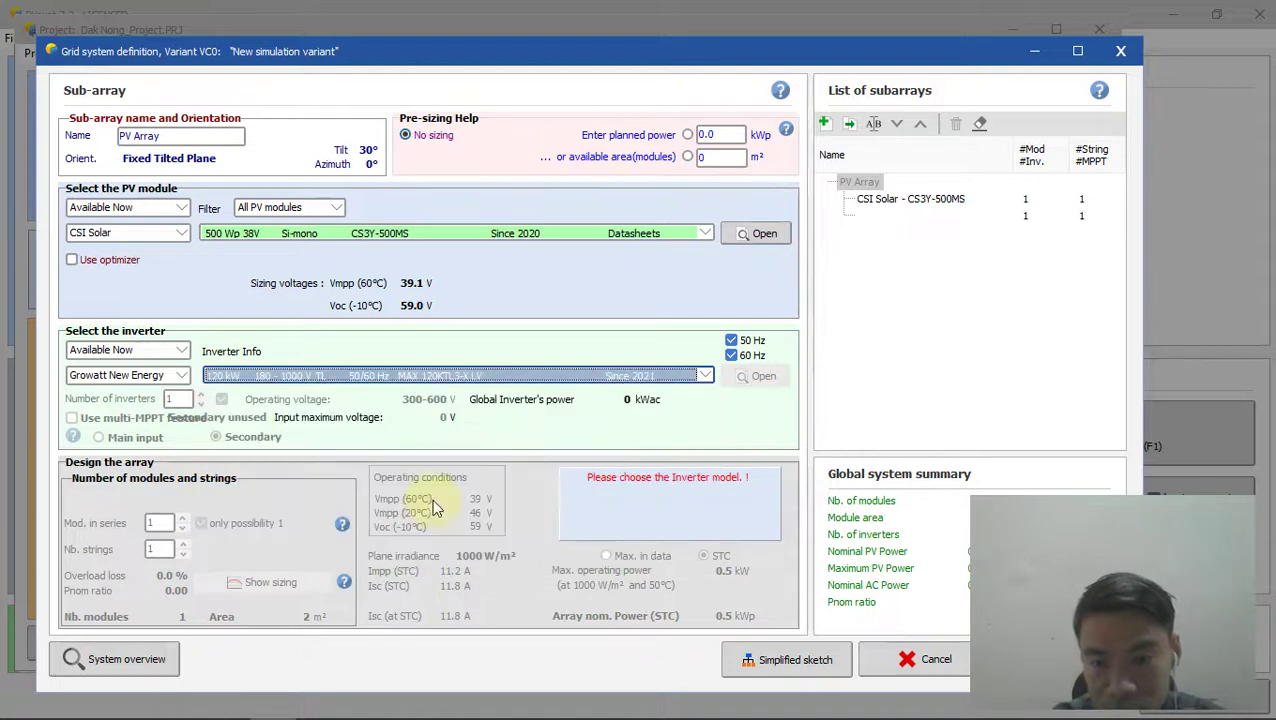
# - Enter 12 modules in series and 100 strings (1200 modules, 600 kWp), then disable multi-MPPT
pyautogui.click(172, 419)
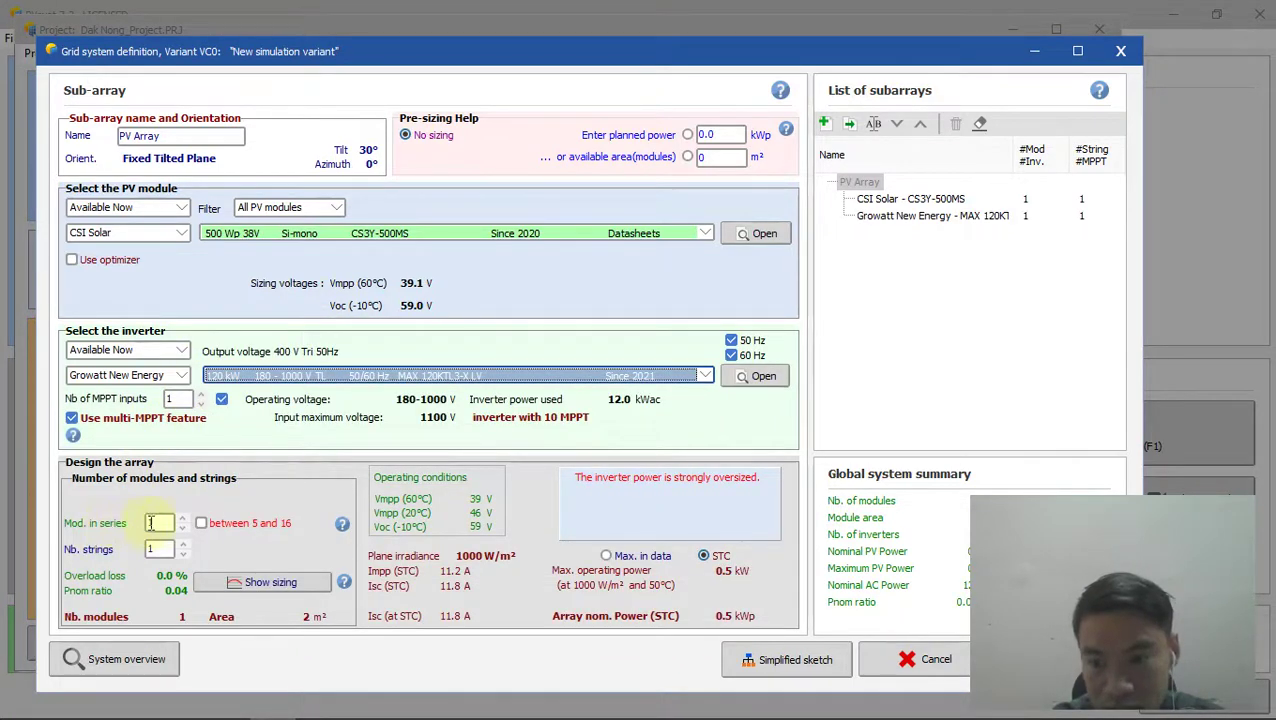
pyautogui.click(152, 523)
pyautogui.write('2')
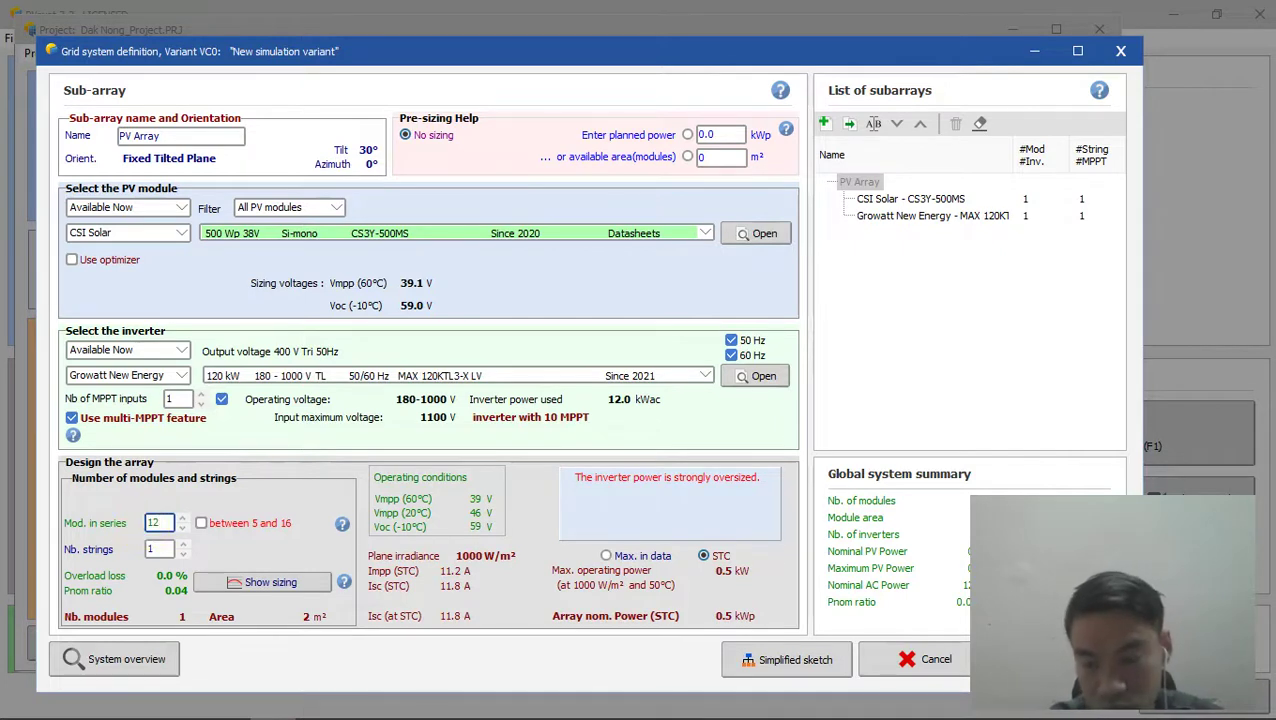
pyautogui.click(157, 549)
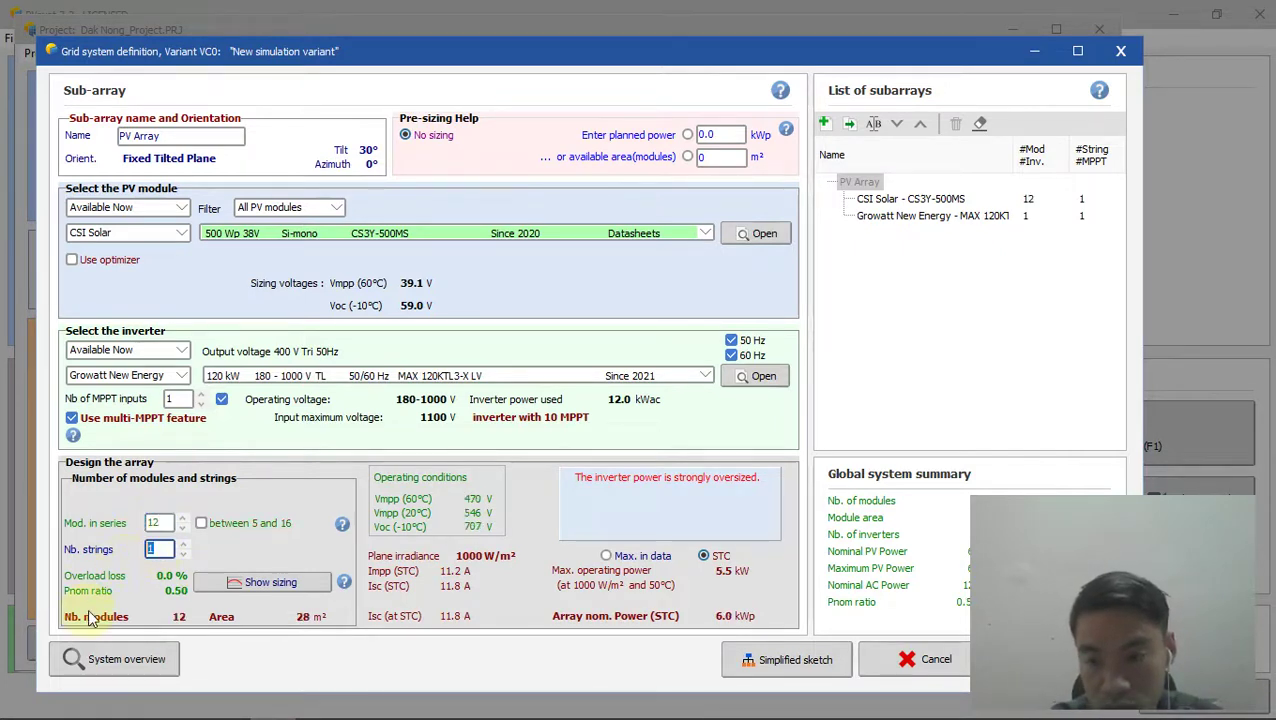
pyautogui.write('00')
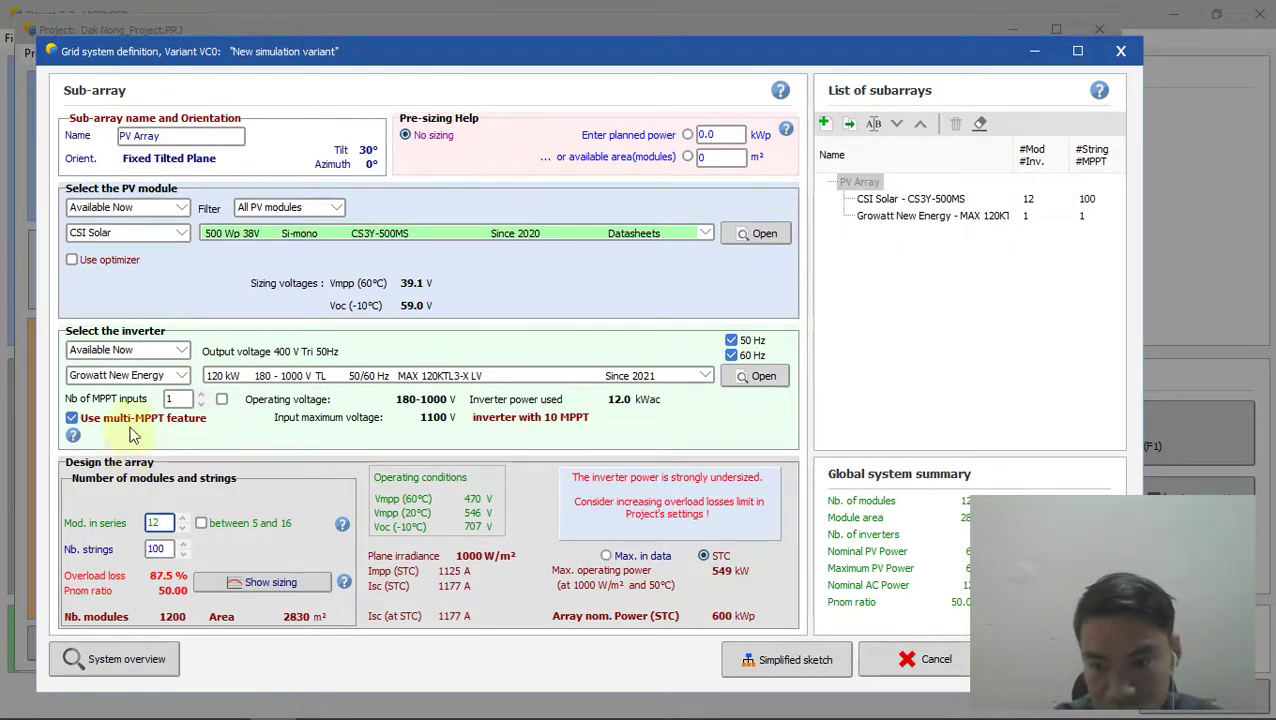
pyautogui.click(153, 550)
pyautogui.hotkey('shift', 'Tab')
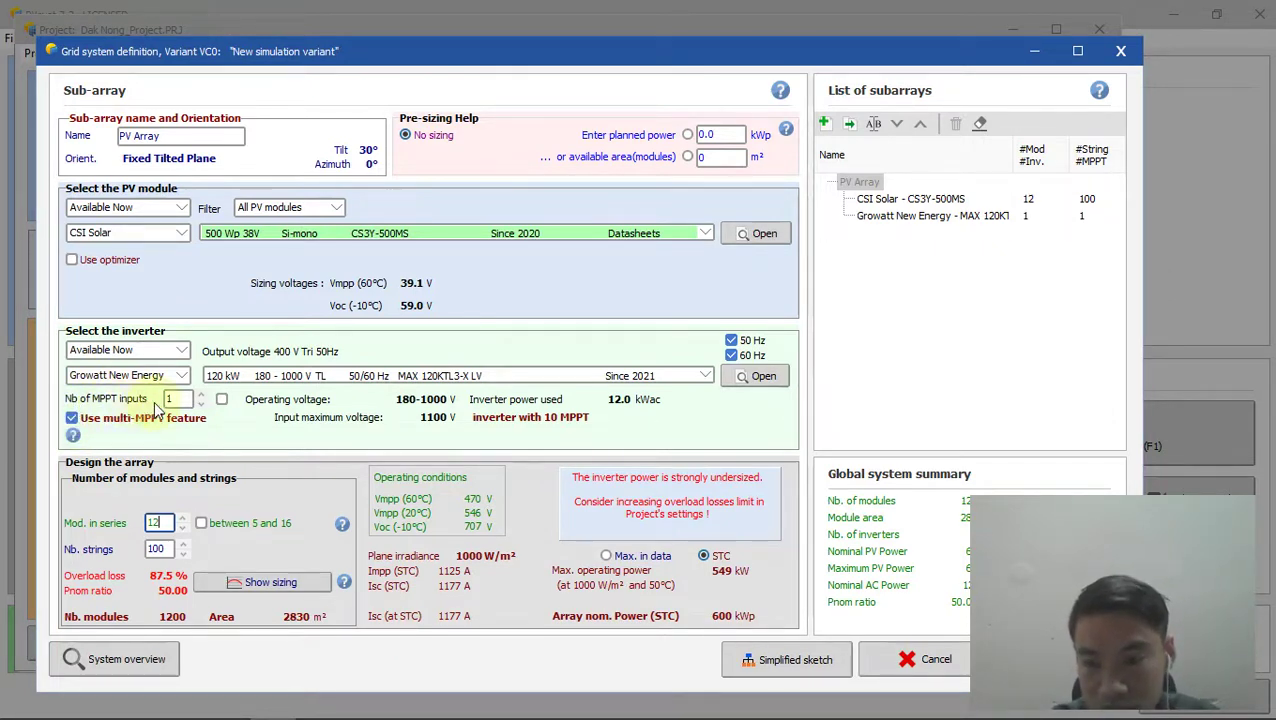
pyautogui.click(72, 418)
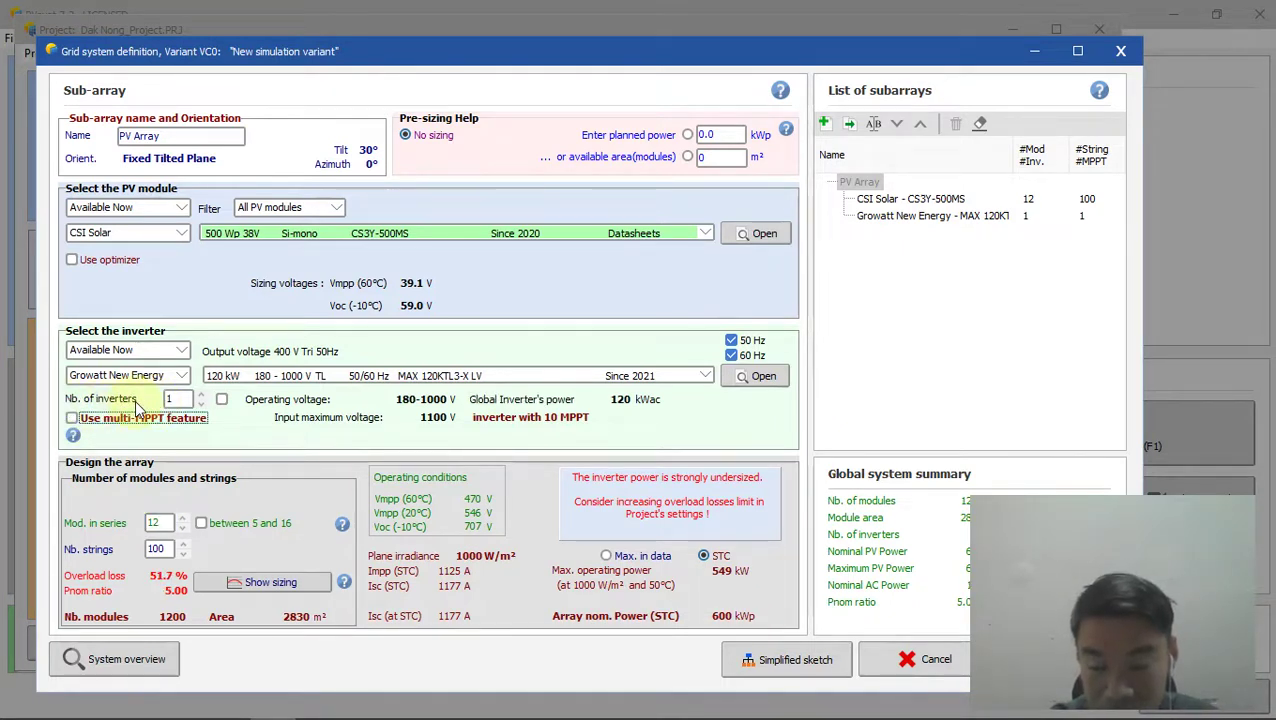
# - Set 5 inverters and re-enter 100 strings, reaching 600 kWac at Pnom ratio 1.00 with 0.0% overload loss
pyautogui.doubleClick(170, 398)
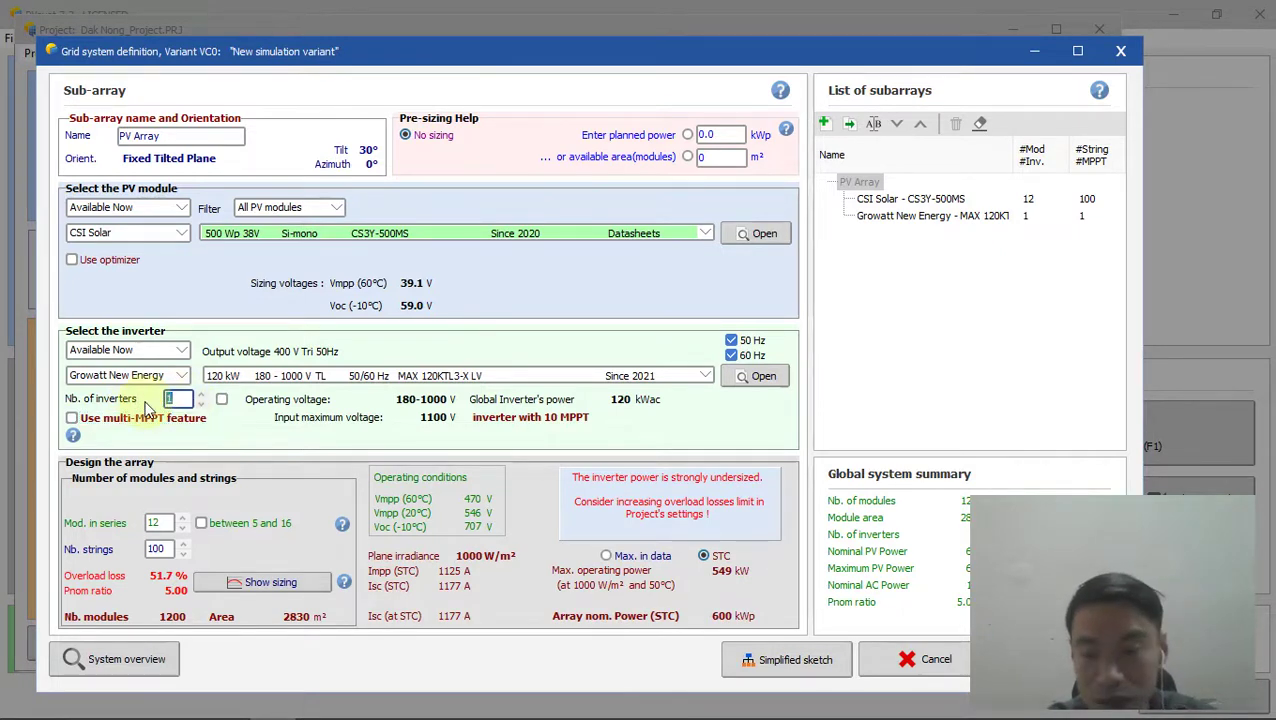
pyautogui.write('5')
pyautogui.doubleClick(160, 522)
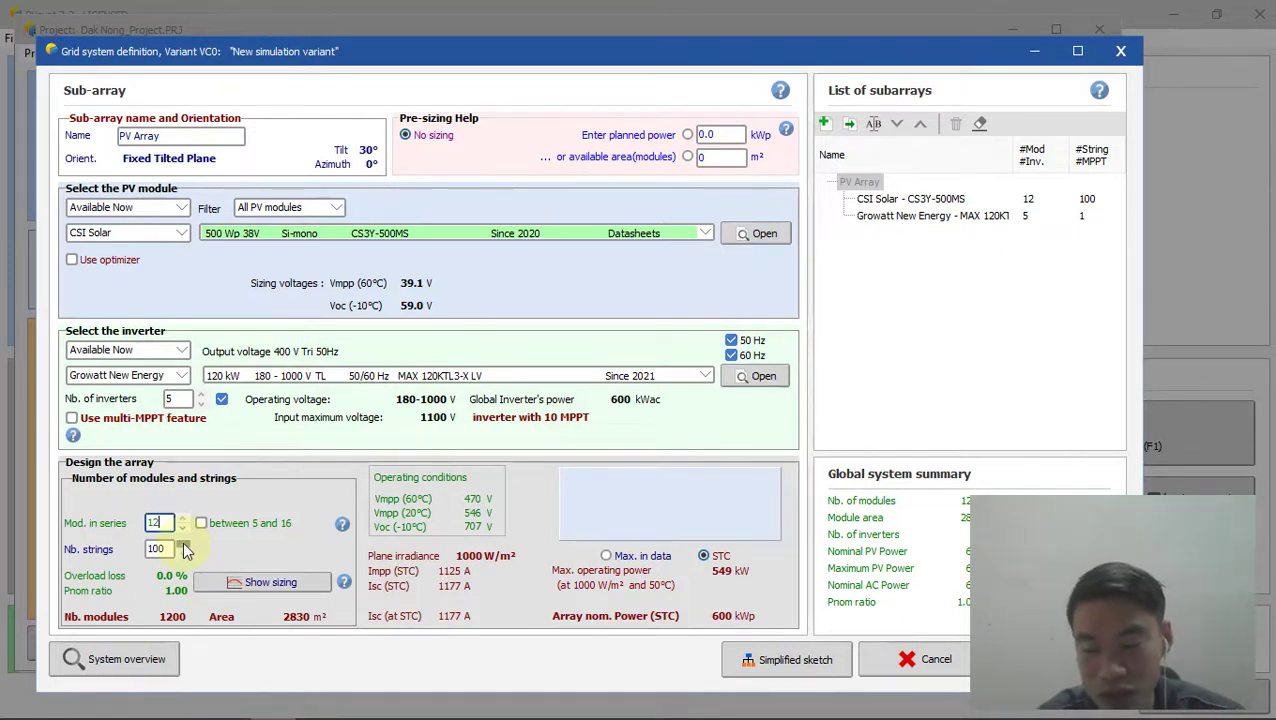
pyautogui.click(156, 549)
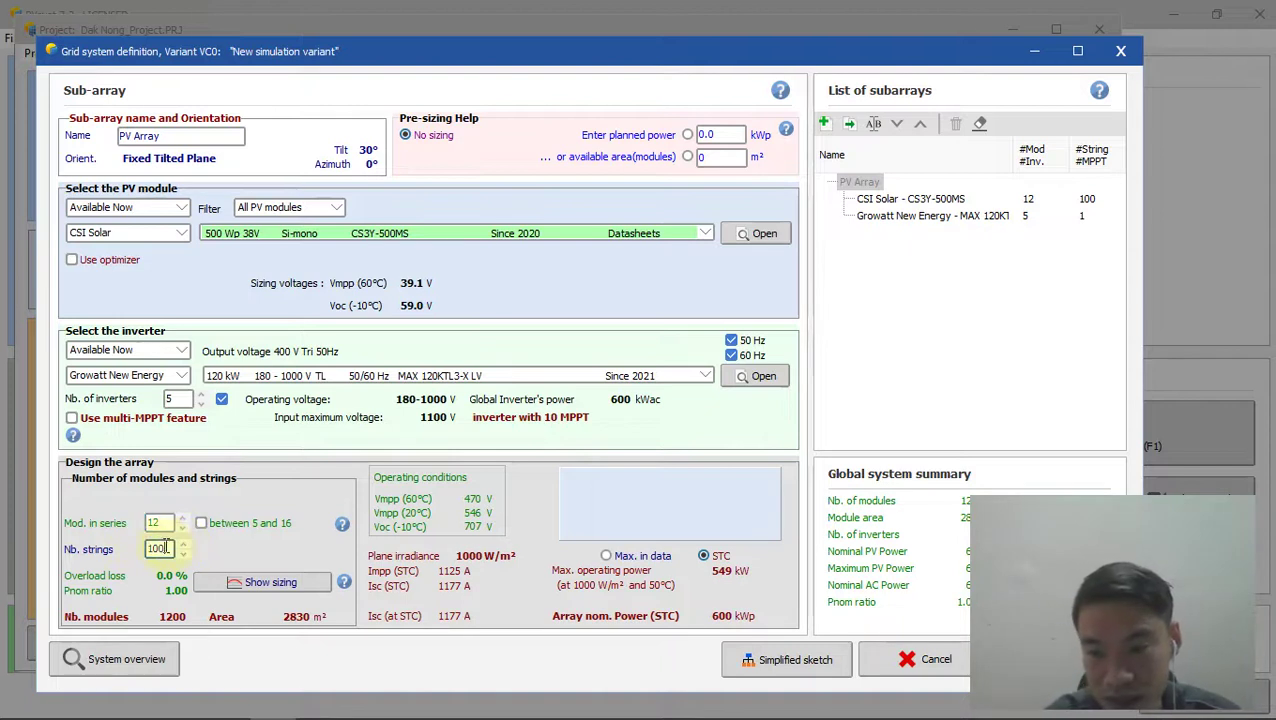
pyautogui.doubleClick(164, 547)
pyautogui.doubleClick(152, 548)
pyautogui.write('100')
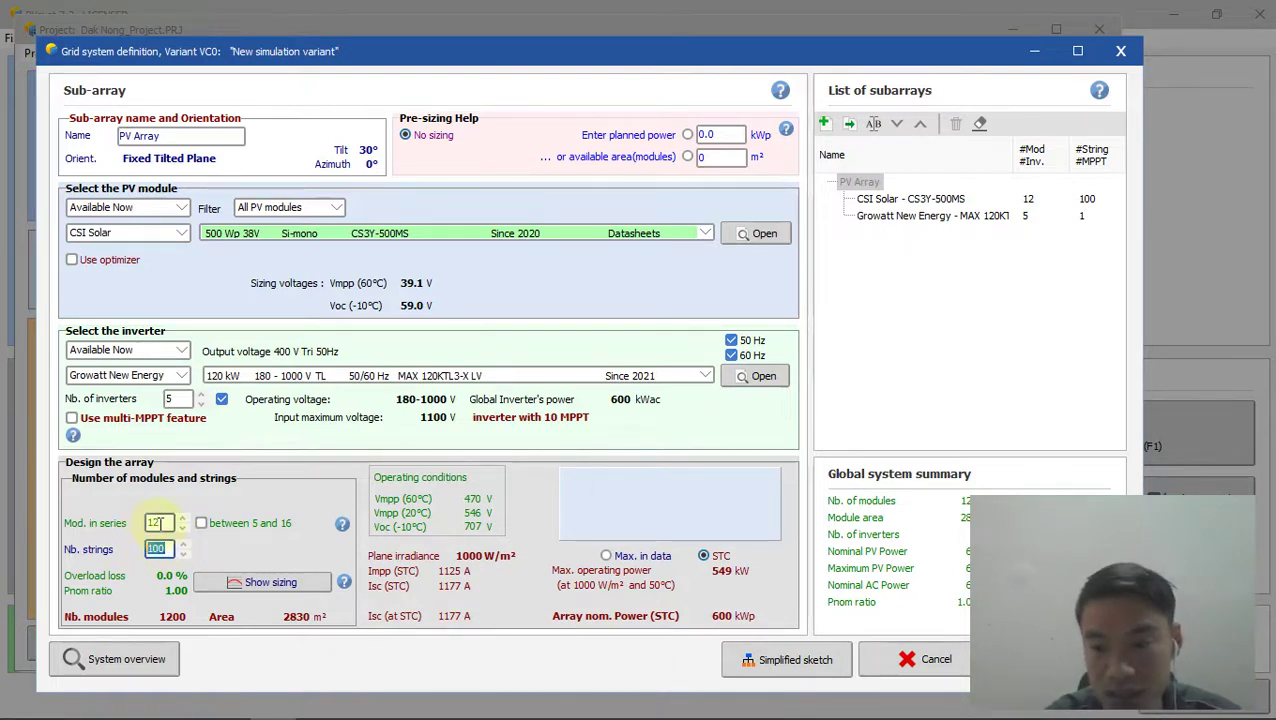
pyautogui.click(230, 703)
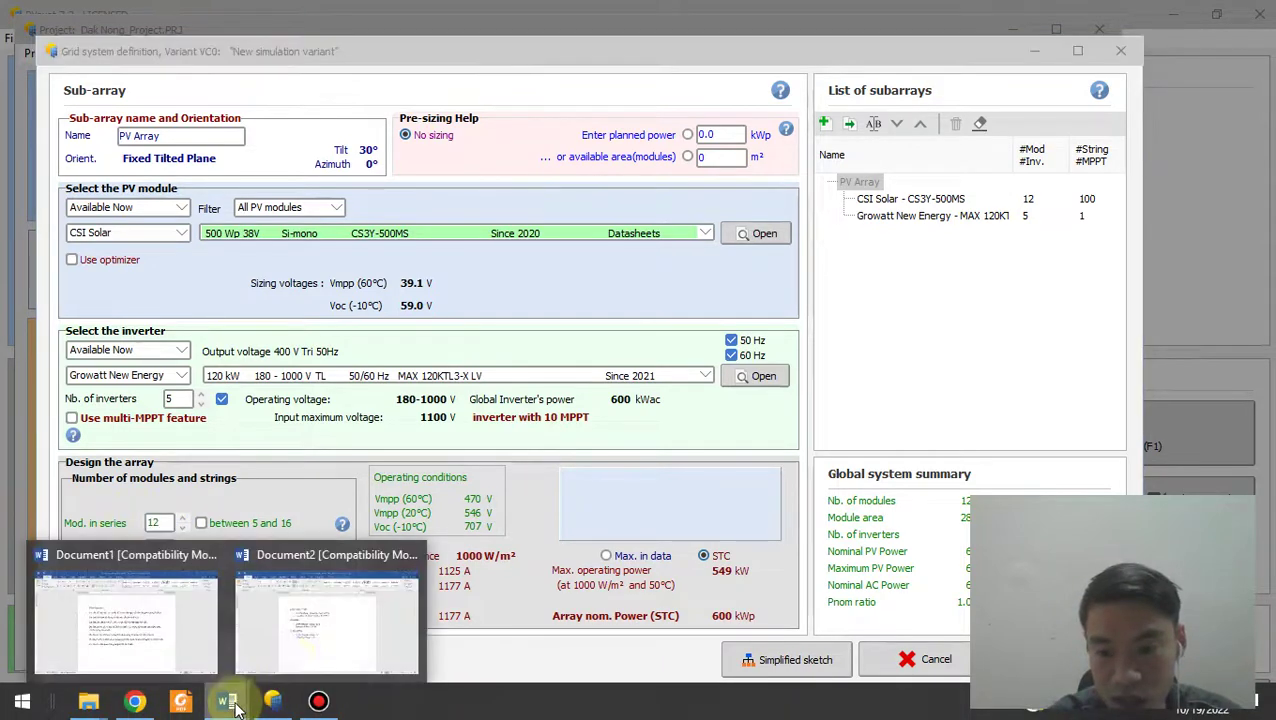
pyautogui.click(263, 612)
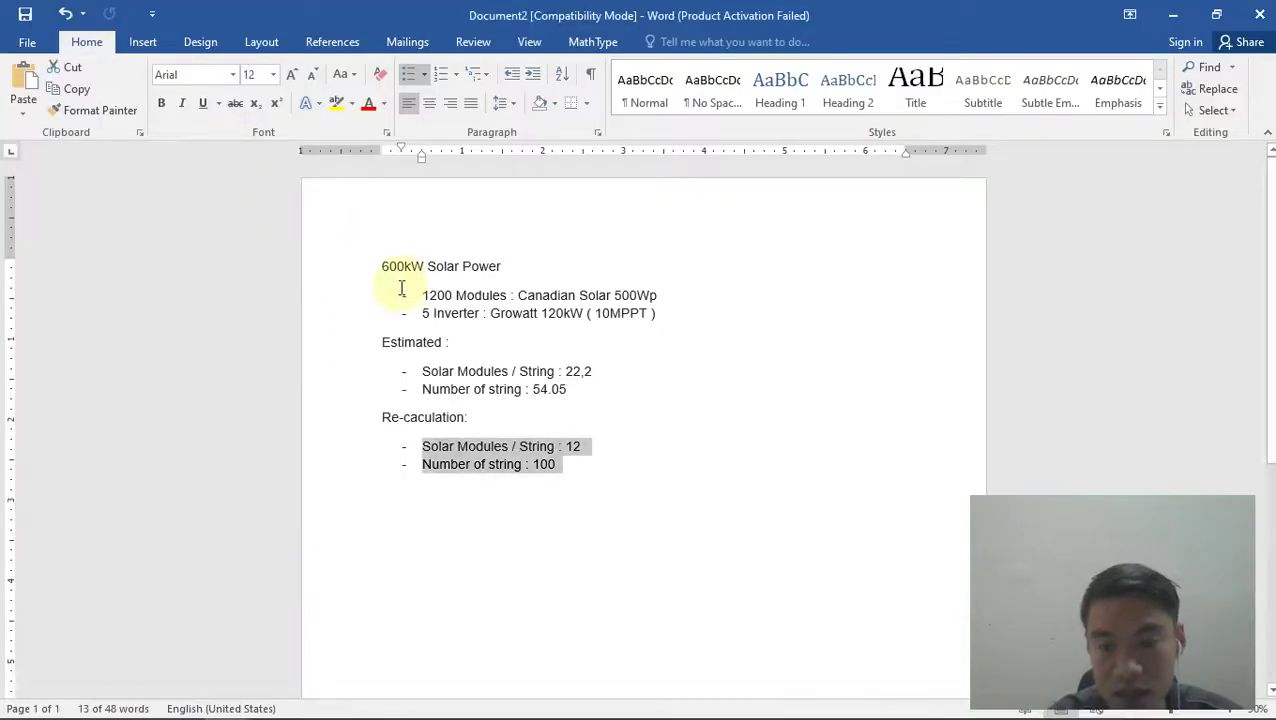
pyautogui.hotkey('alt', 'Tab')
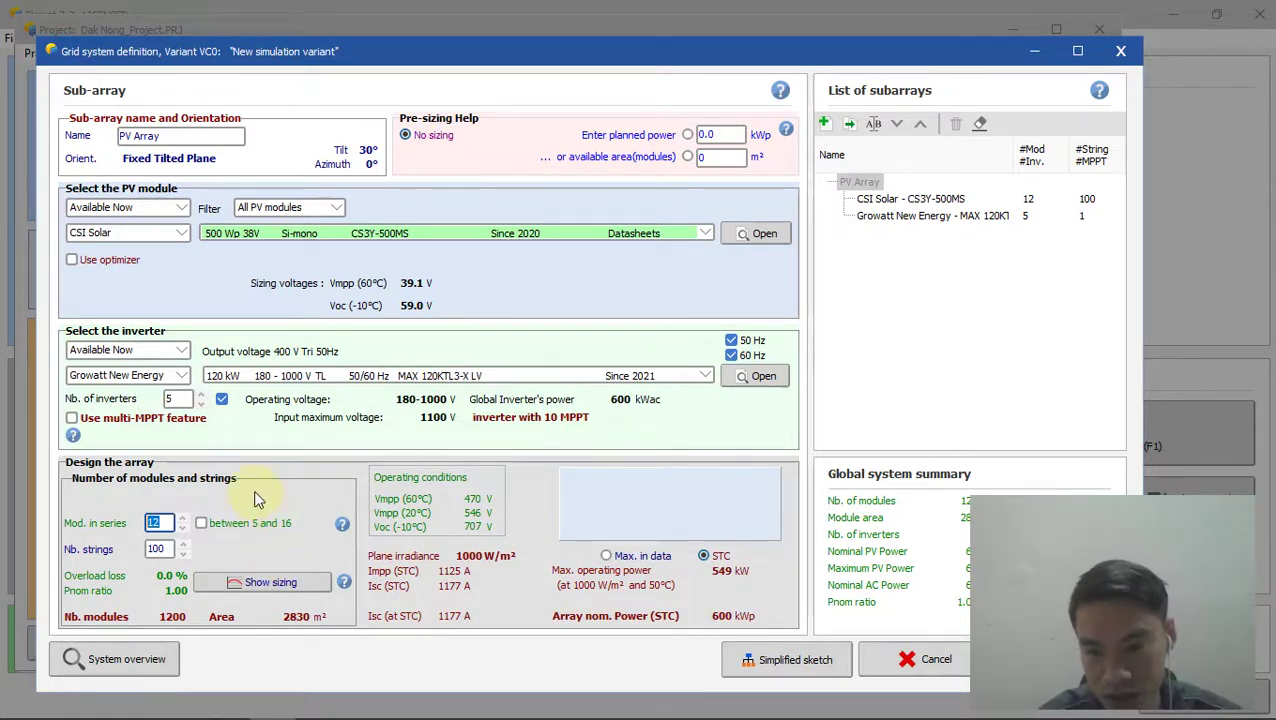
pyautogui.press('Tab')
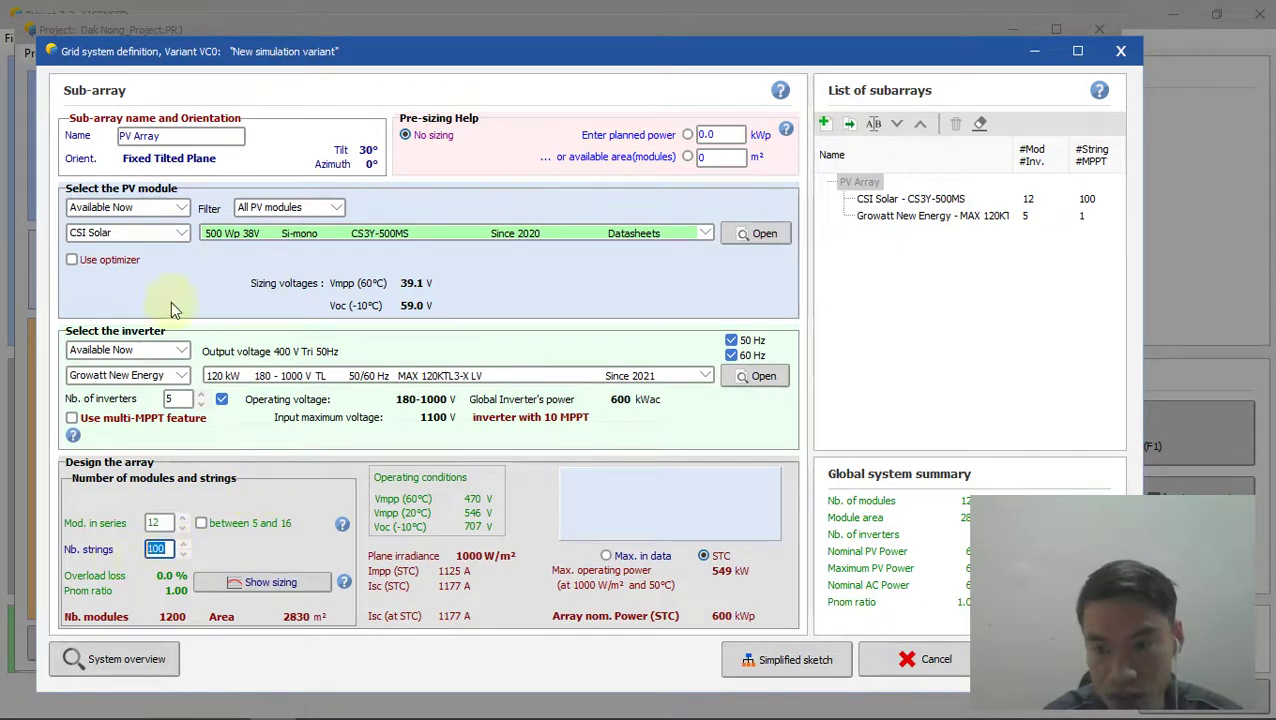